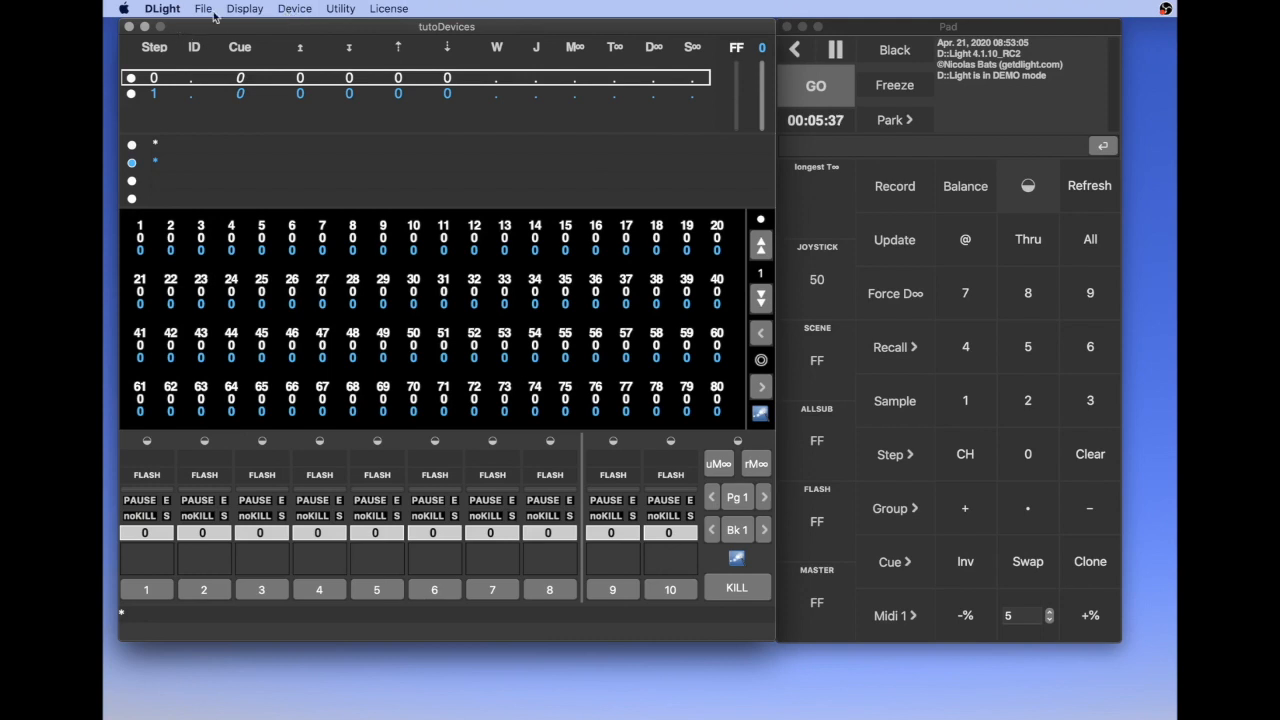
Open the Devices Listing and load the personality file Briteq_Pro Beamer Zoom MKII (TR16 - 17ch).dld from the tutoSho folder
{"action": "left_click", "coordinate": [294, 10]}
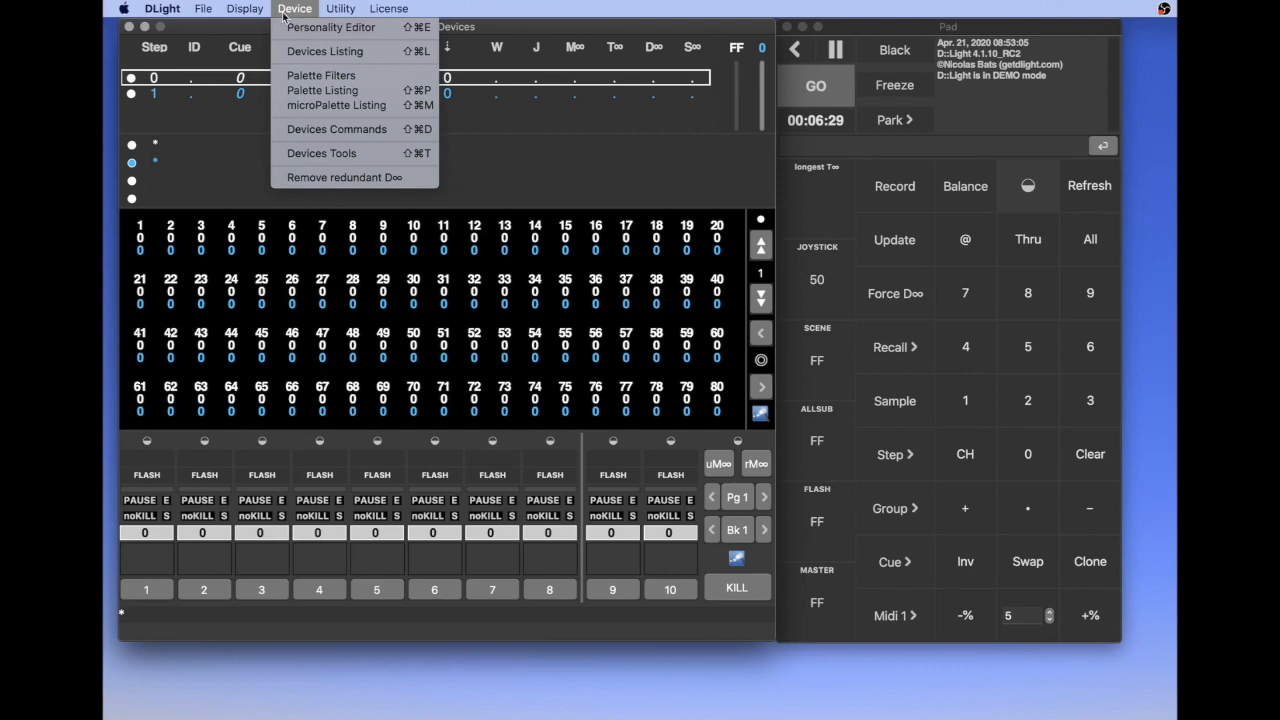
{"action": "mouse_move", "coordinate": [264, 14]}
{"action": "left_click", "coordinate": [324, 52]}
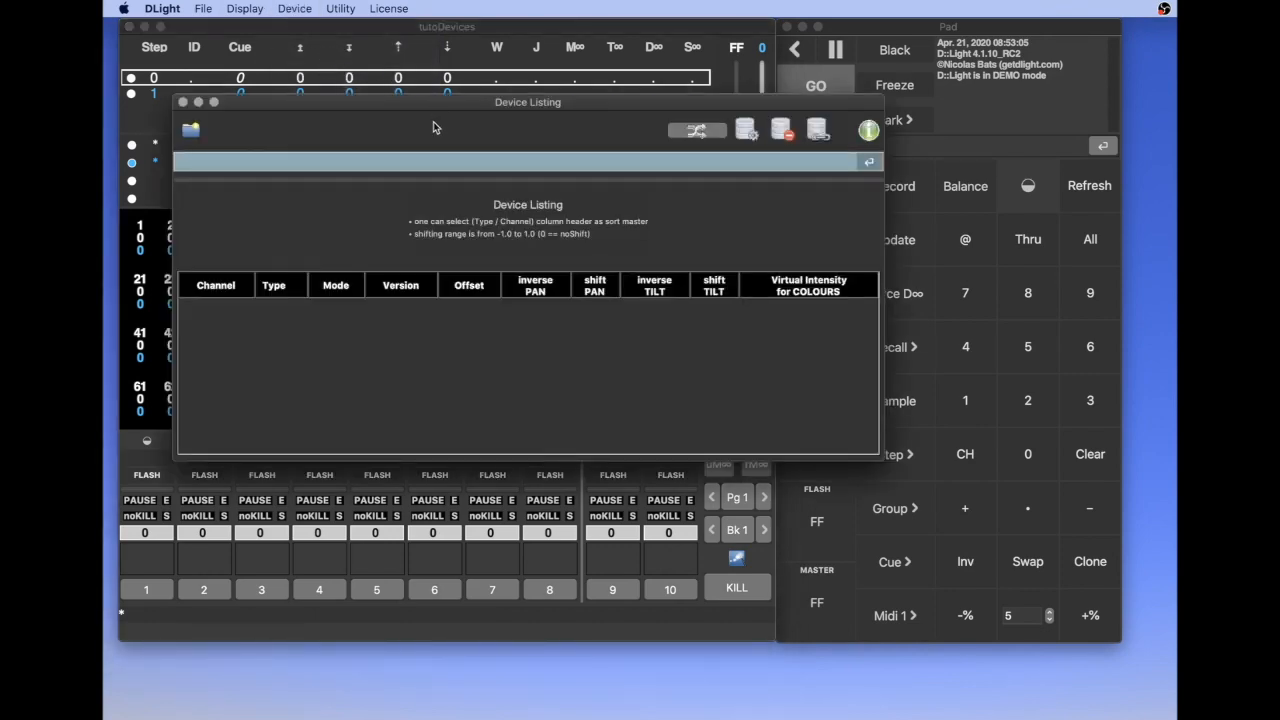
{"action": "left_click_drag", "start_coordinate": [415, 101], "coordinate": [513, 121]}
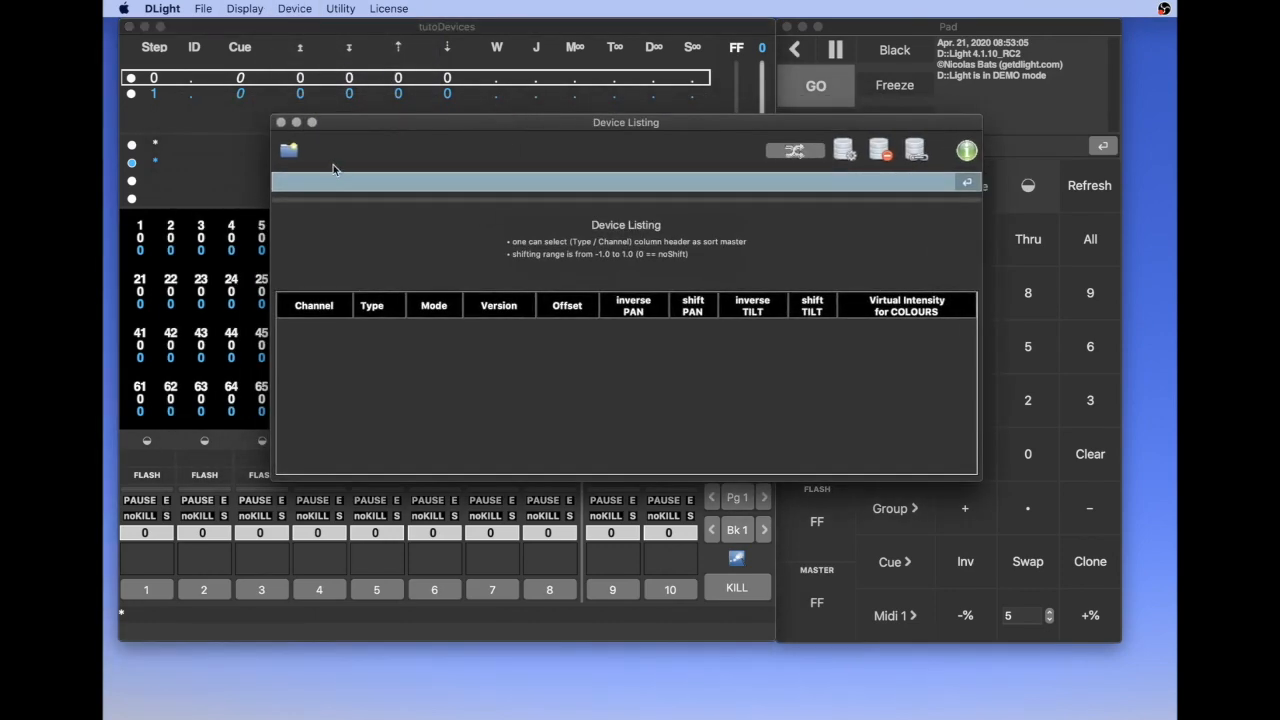
{"action": "left_click", "coordinate": [289, 151]}
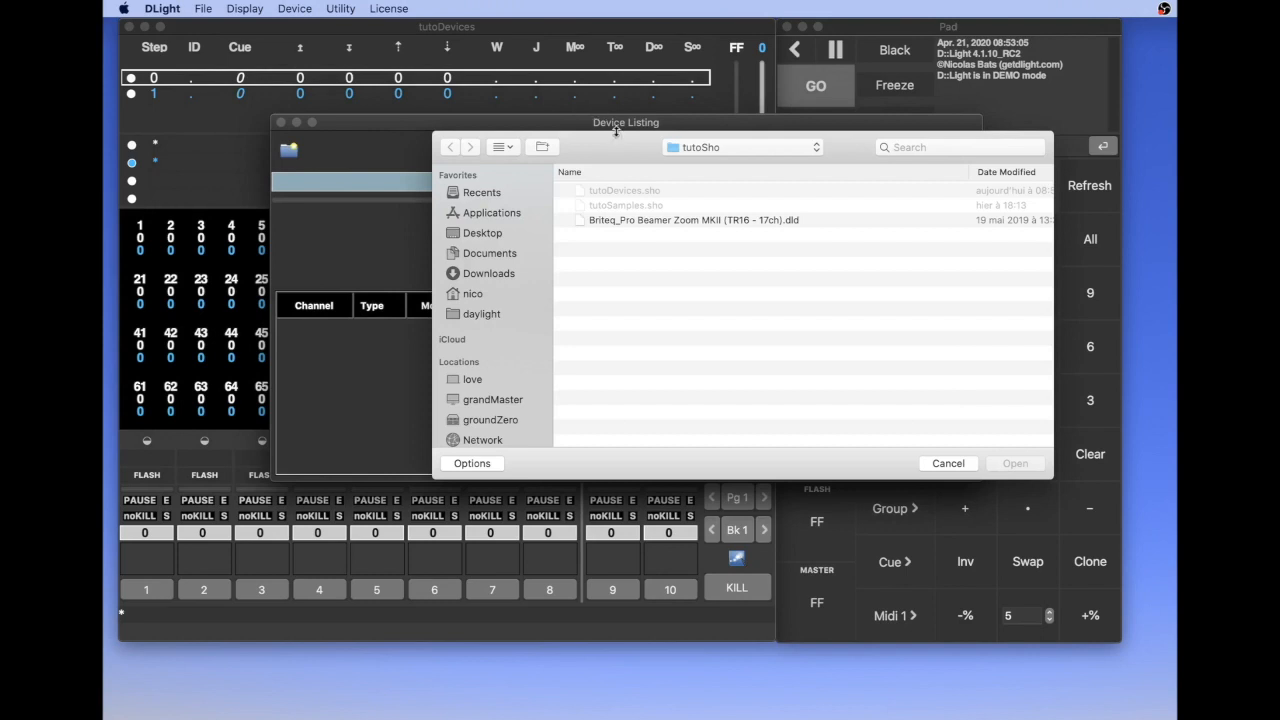
{"action": "left_click", "coordinate": [621, 222]}
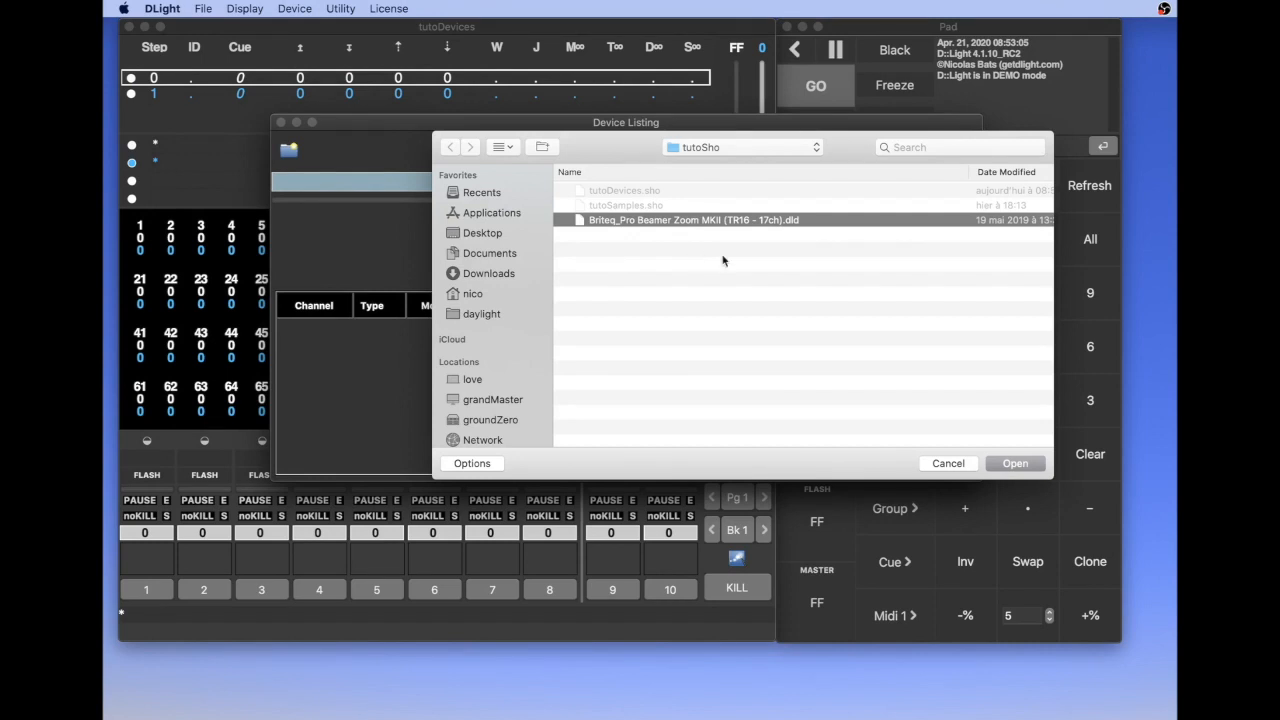
{"action": "left_click", "coordinate": [1005, 467]}
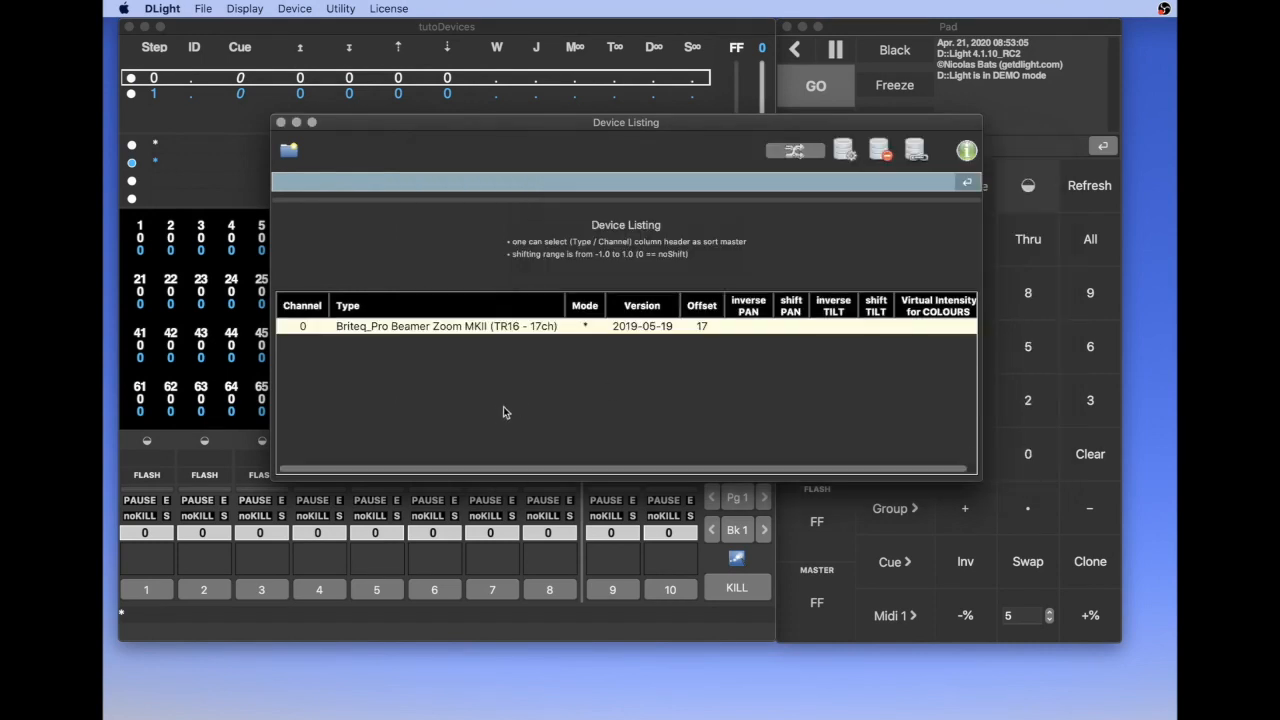
Assign the Briteq Pro Beamer Zoom device to channel 1 and close the Device Listing
{"action": "left_click", "coordinate": [313, 324]}
{"action": "key", "text": "BackSpace"}
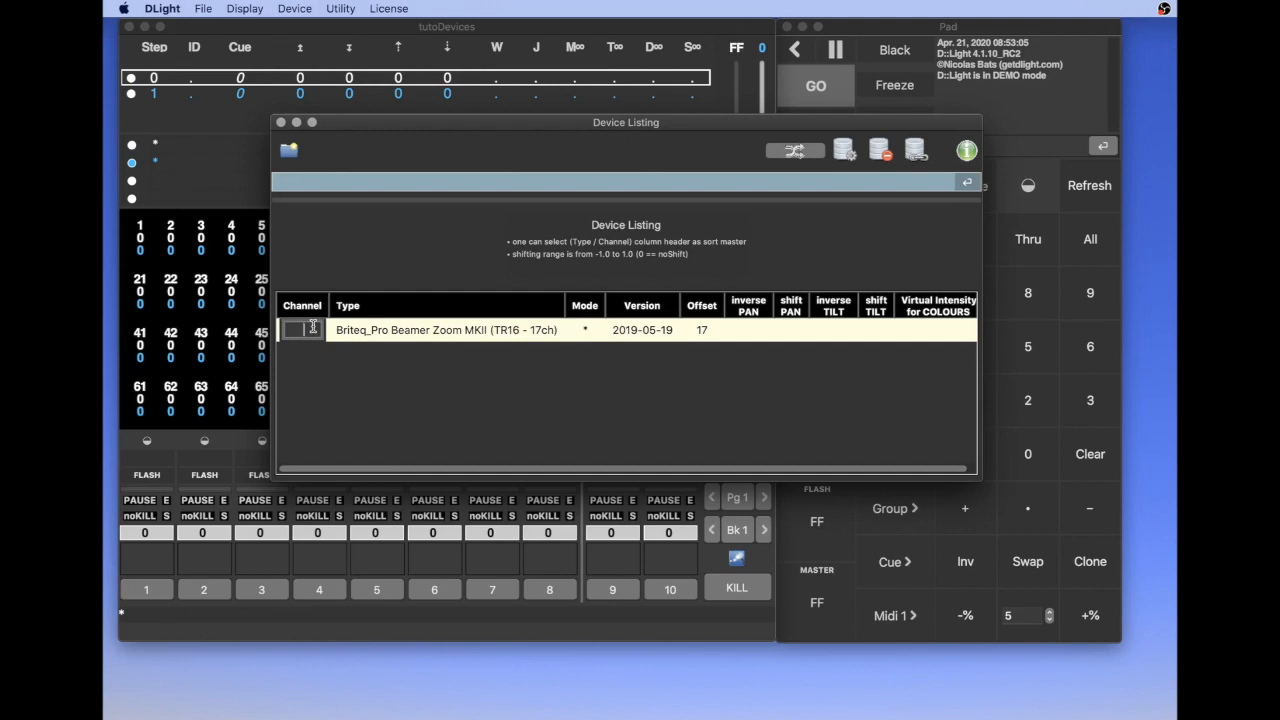
{"action": "key", "text": "Return"}
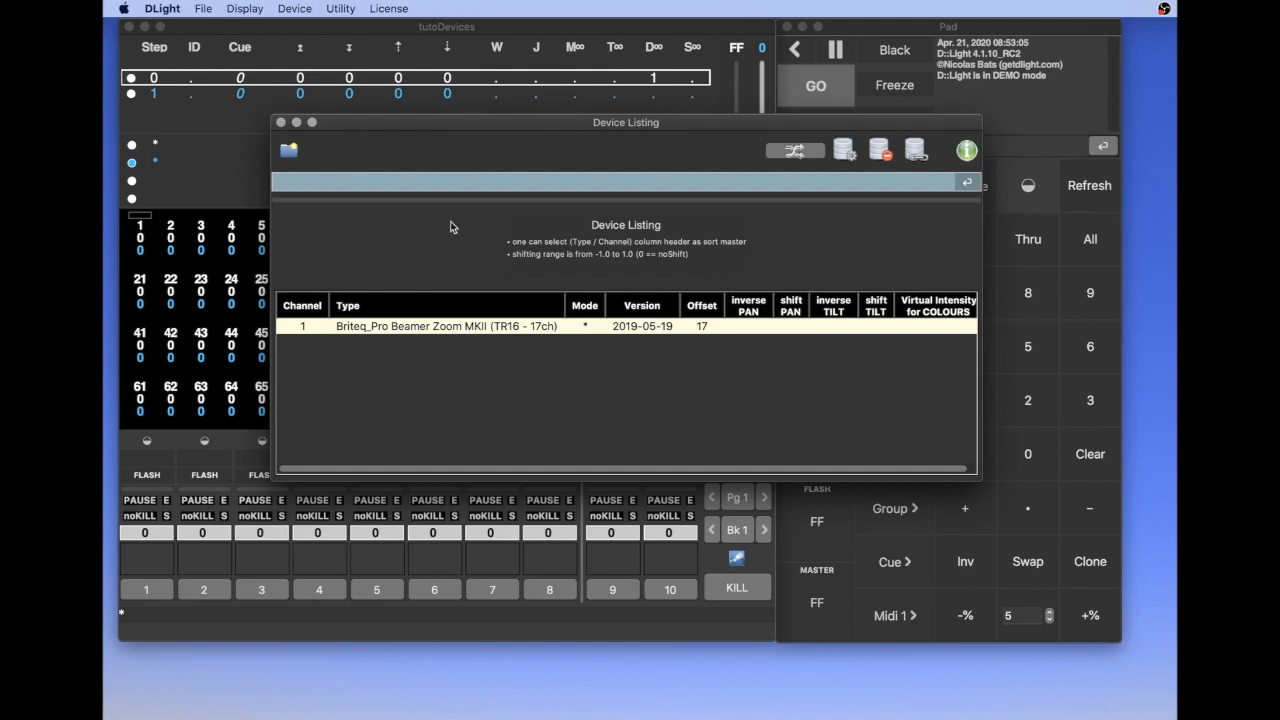
{"action": "left_click", "coordinate": [281, 122]}
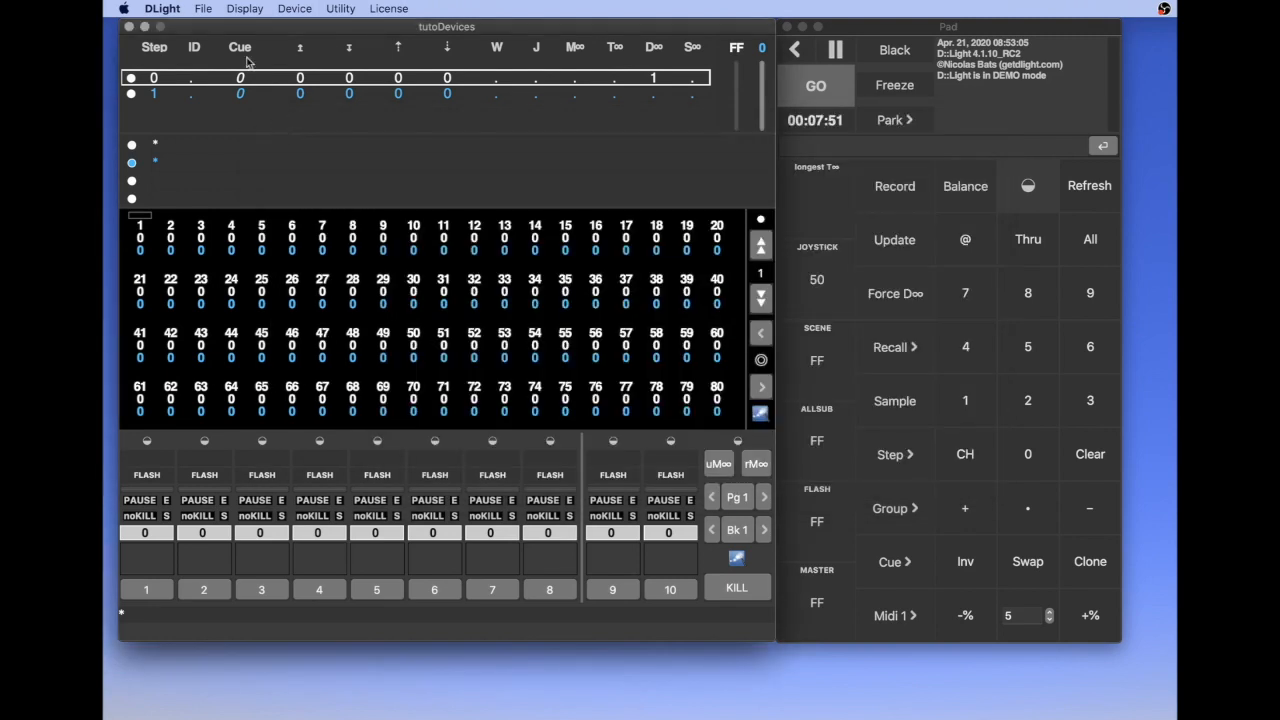
Open the Patch window, patch the device on channel 1 starting at output 101 of Universe 1, and close the window
{"action": "left_click", "coordinate": [237, 10]}
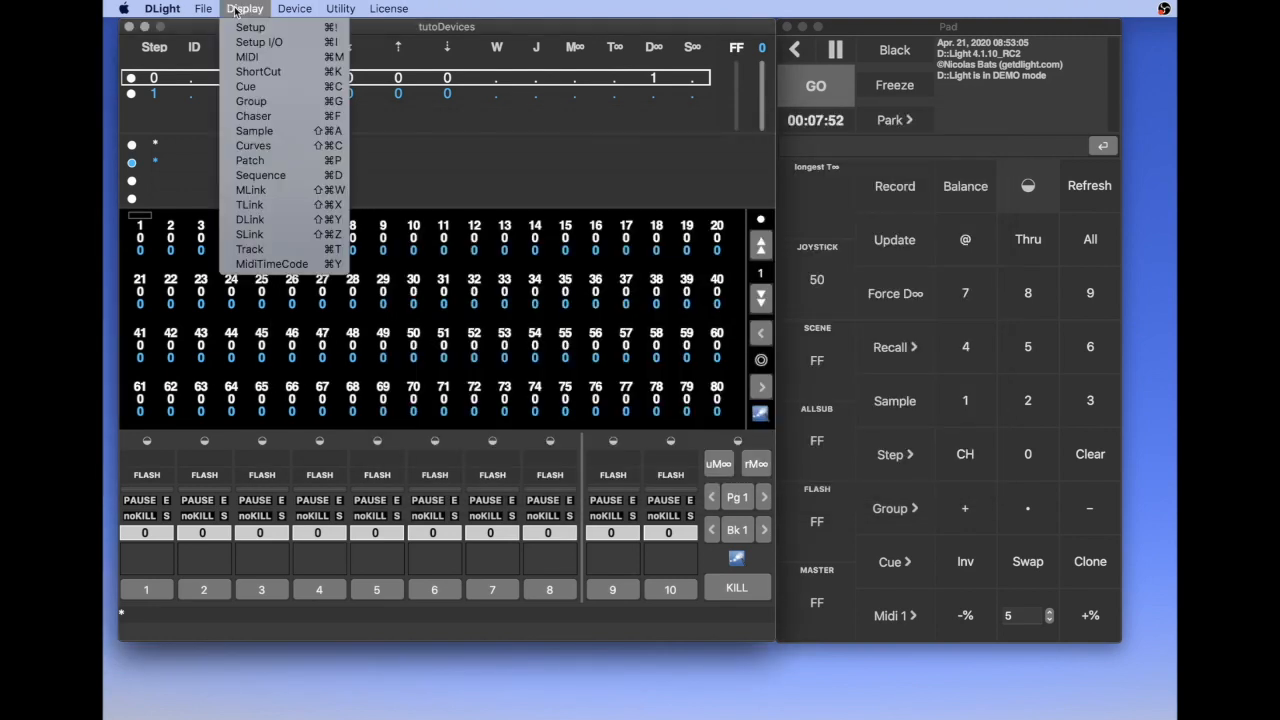
{"action": "left_click", "coordinate": [252, 161]}
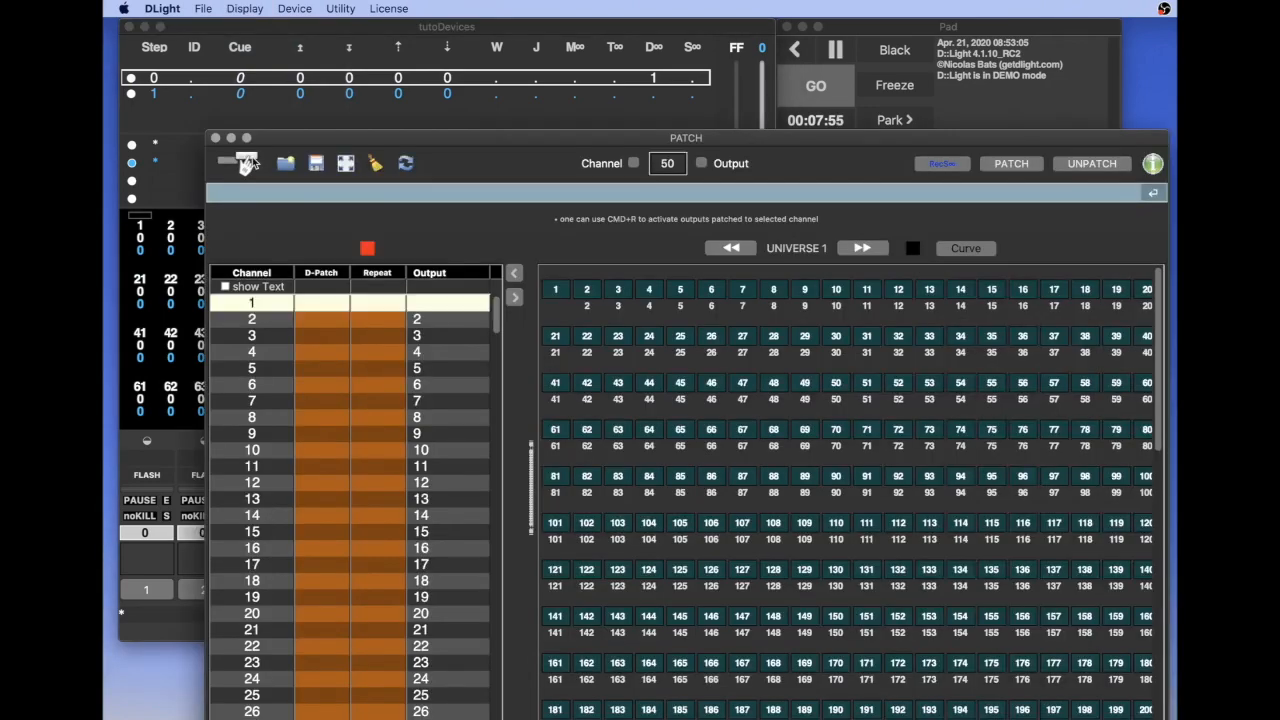
{"action": "left_click_drag", "start_coordinate": [389, 146], "coordinate": [337, 65]}
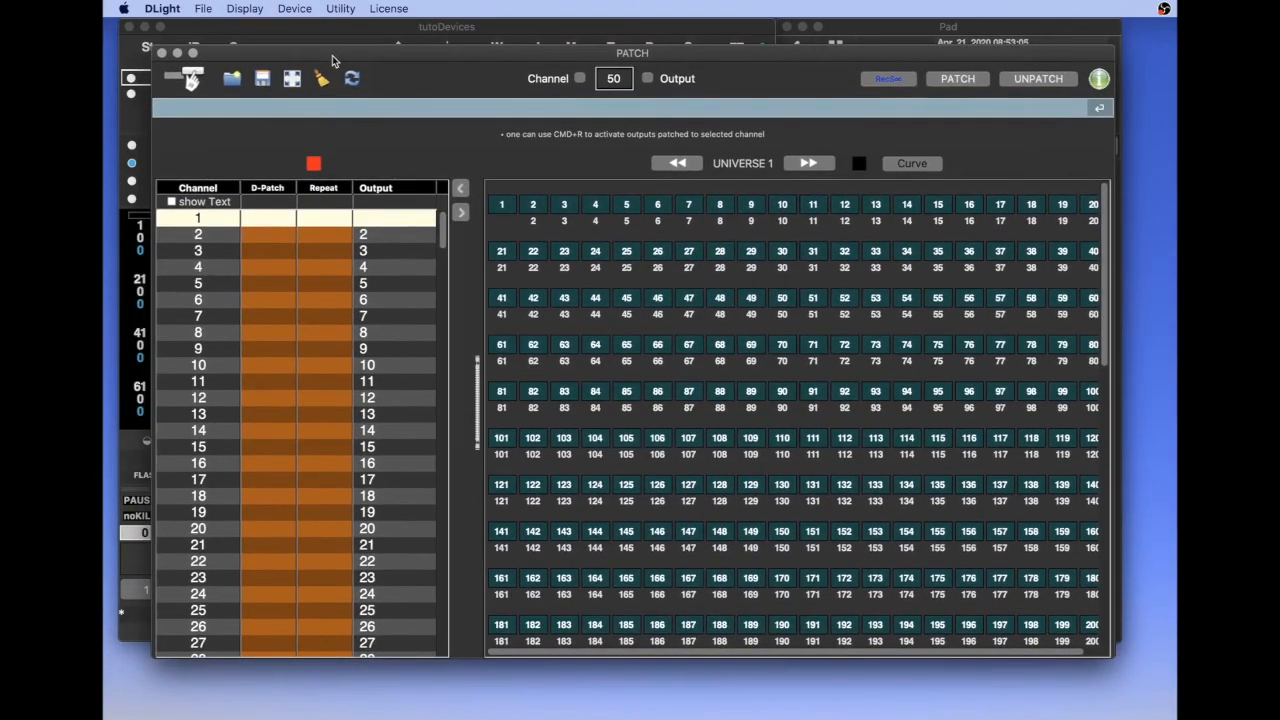
{"action": "left_click", "coordinate": [209, 253]}
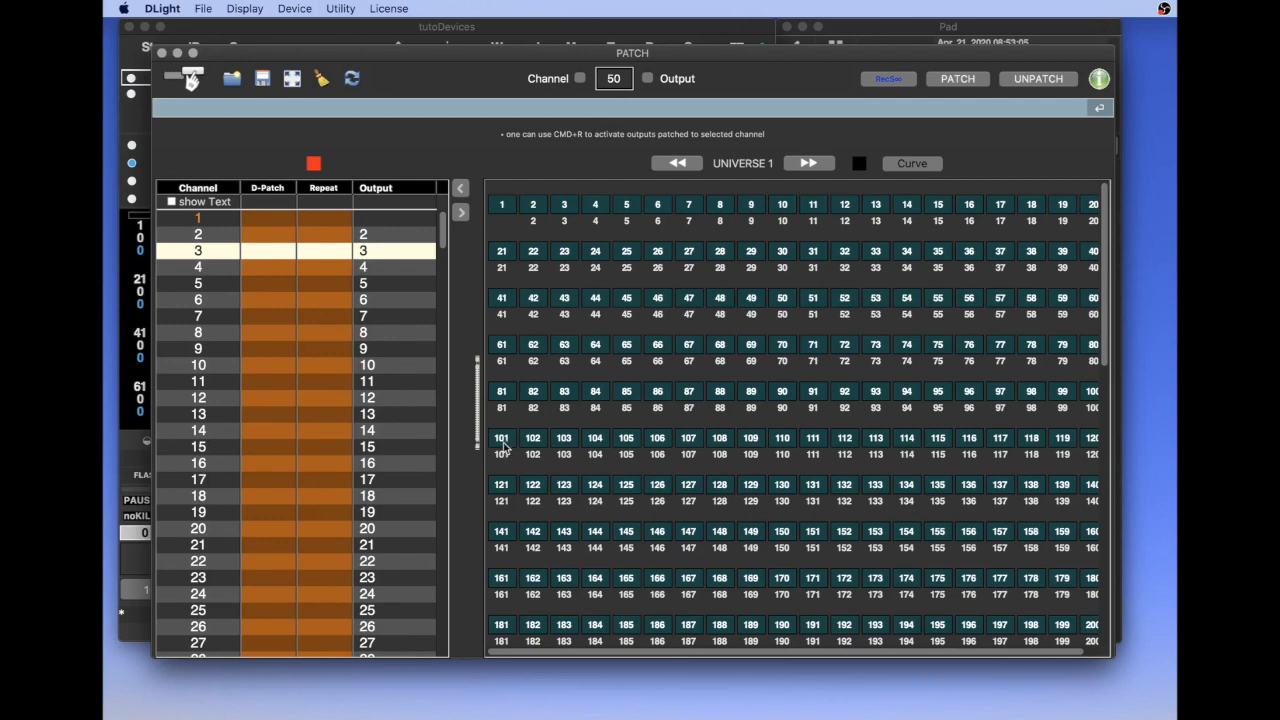
{"action": "left_click", "coordinate": [201, 222]}
{"action": "left_click_drag", "start_coordinate": [201, 222], "coordinate": [508, 440]}
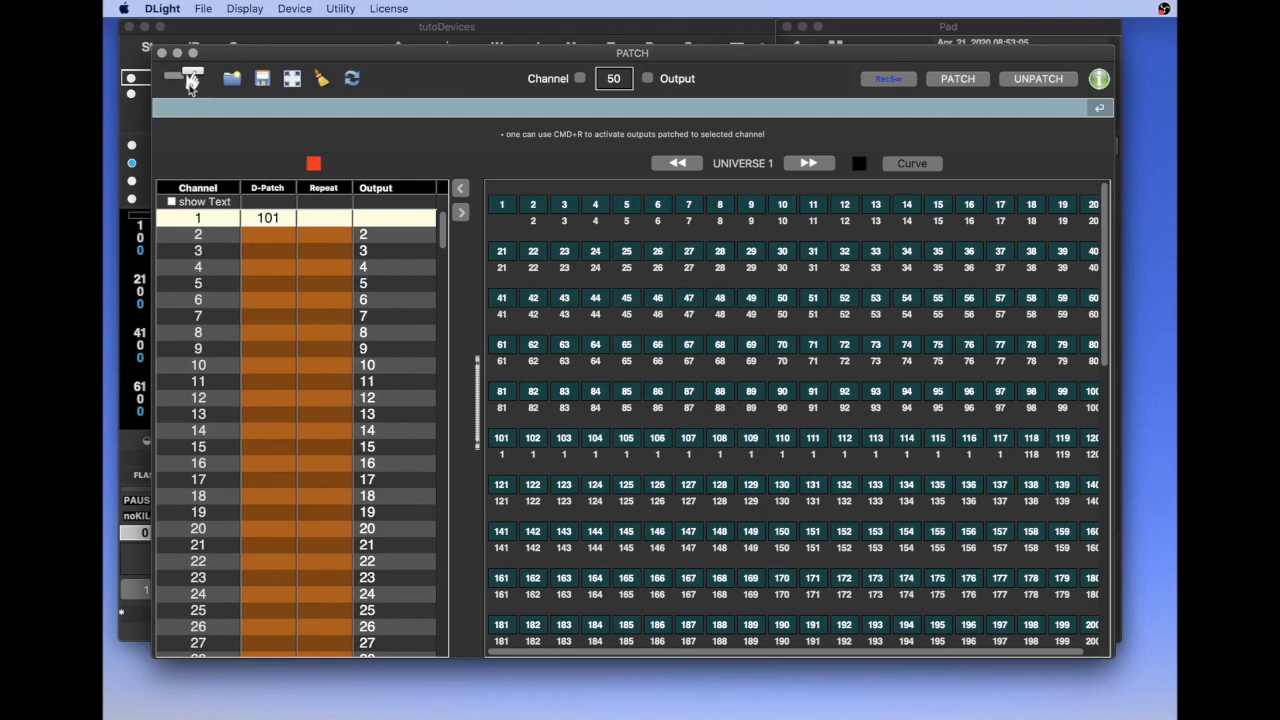
{"action": "left_click", "coordinate": [162, 53]}
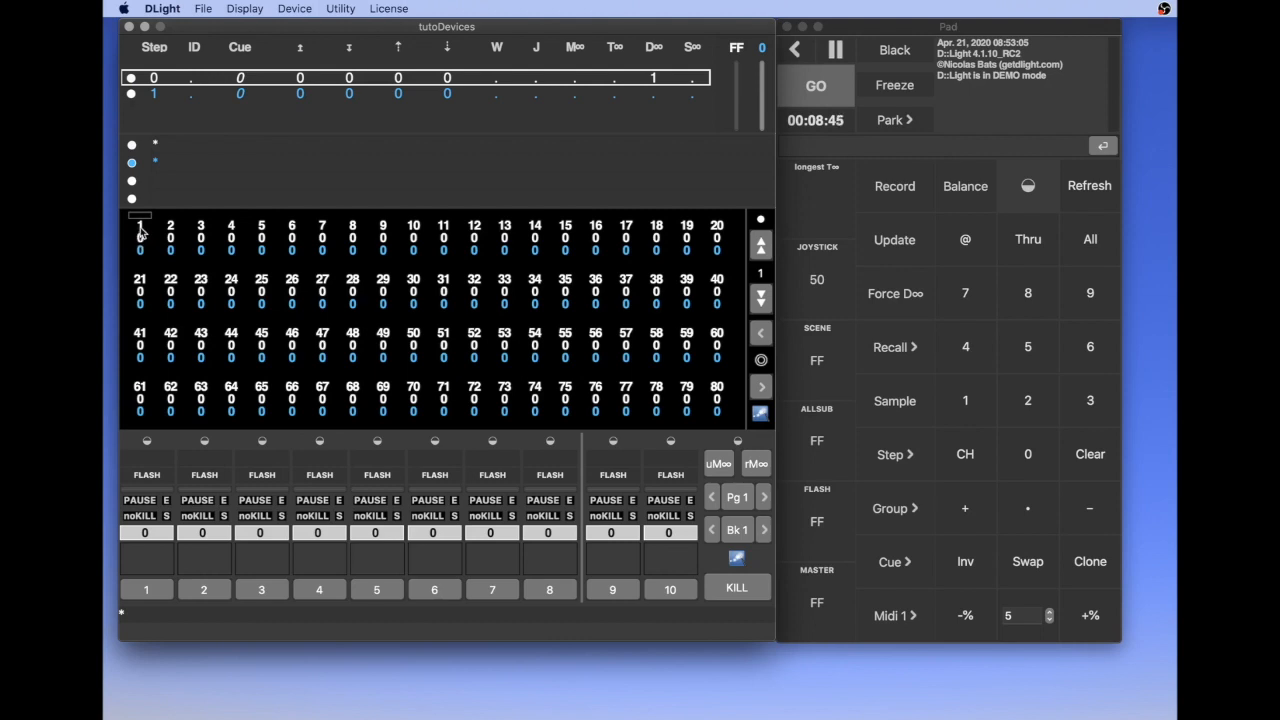
Load channel 1 in a widened Device Commands window and apply the Lee gel colour L026 to it
{"action": "left_click", "coordinate": [290, 9]}
{"action": "left_click", "coordinate": [318, 129]}
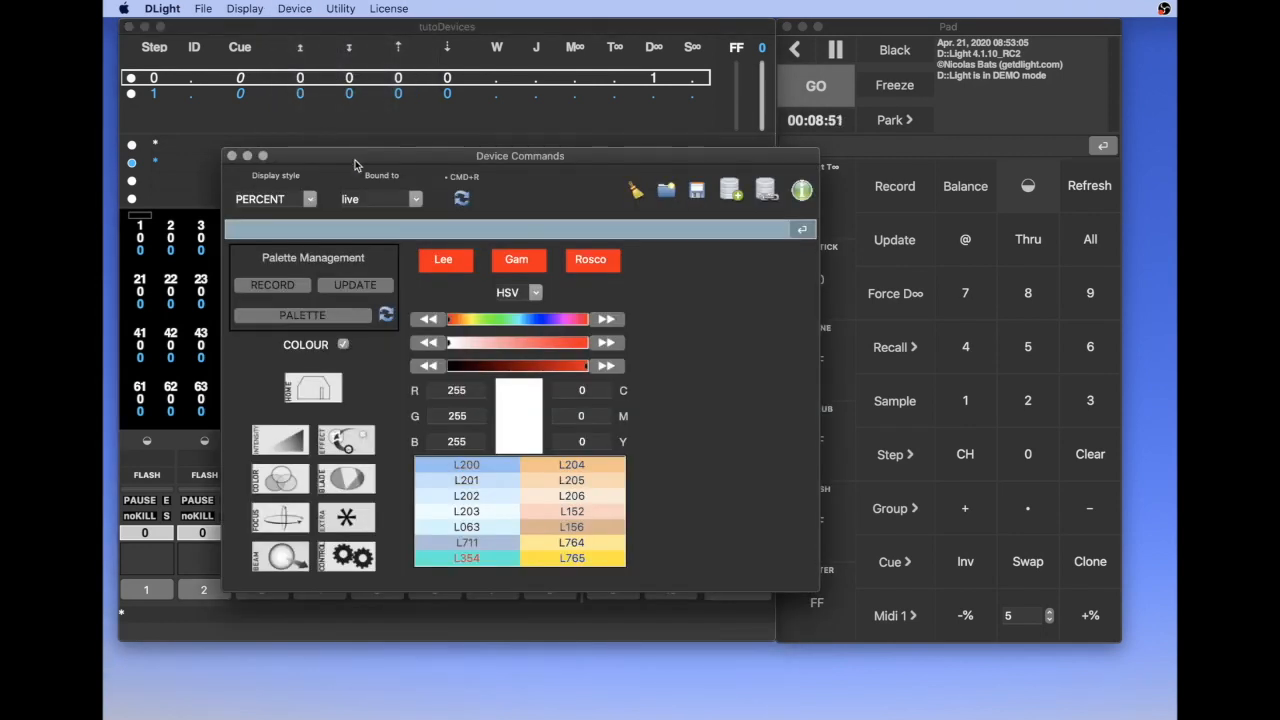
{"action": "left_click_drag", "start_coordinate": [820, 590], "coordinate": [1086, 592]}
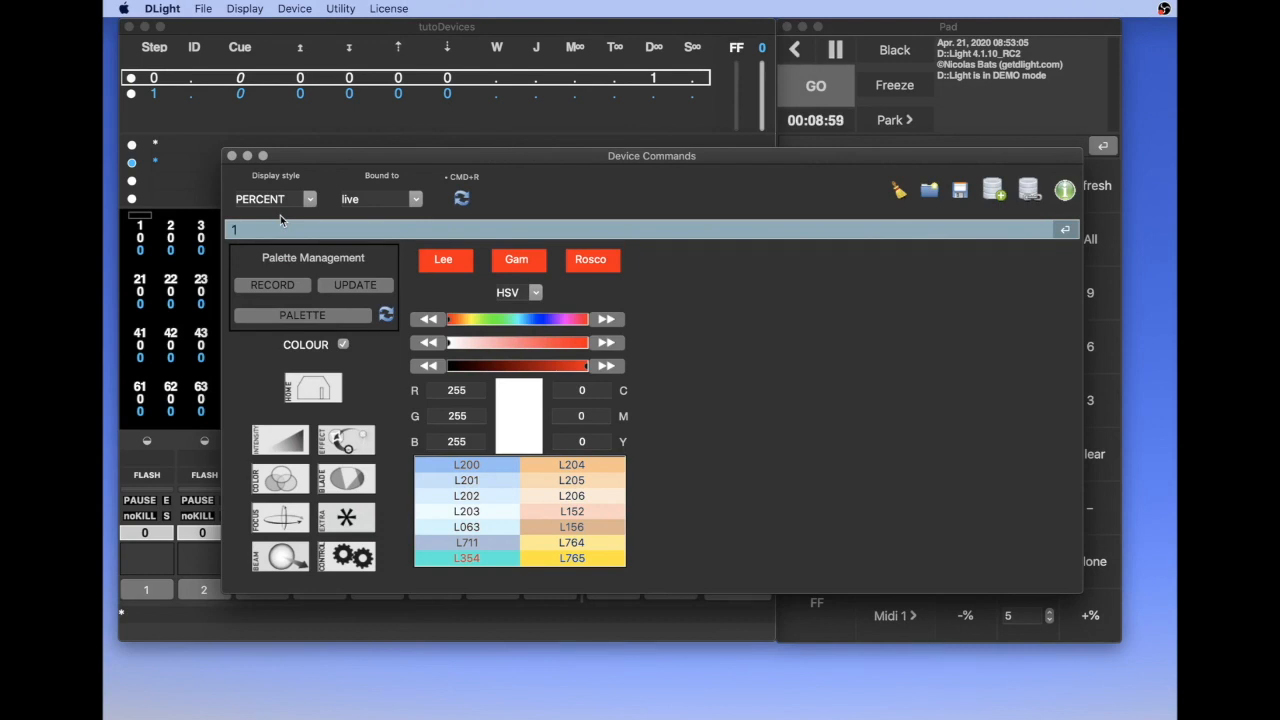
{"action": "key", "text": "Return"}
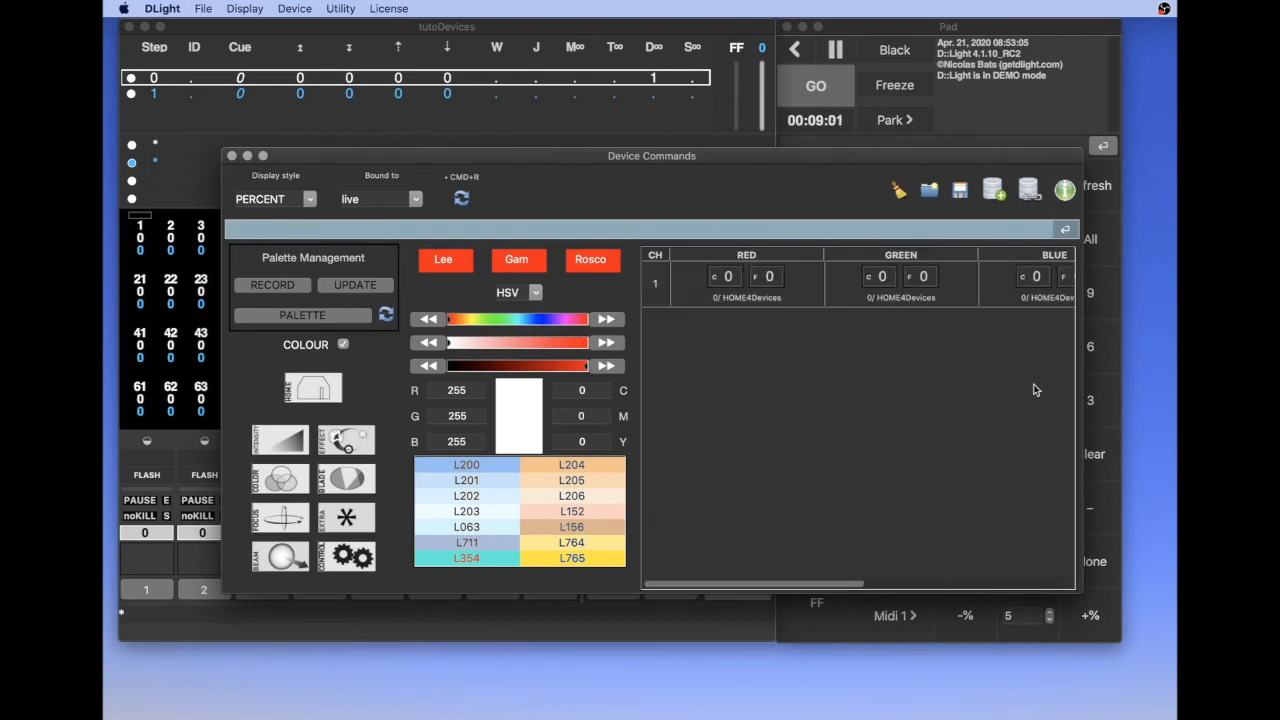
{"action": "left_click", "coordinate": [445, 264]}
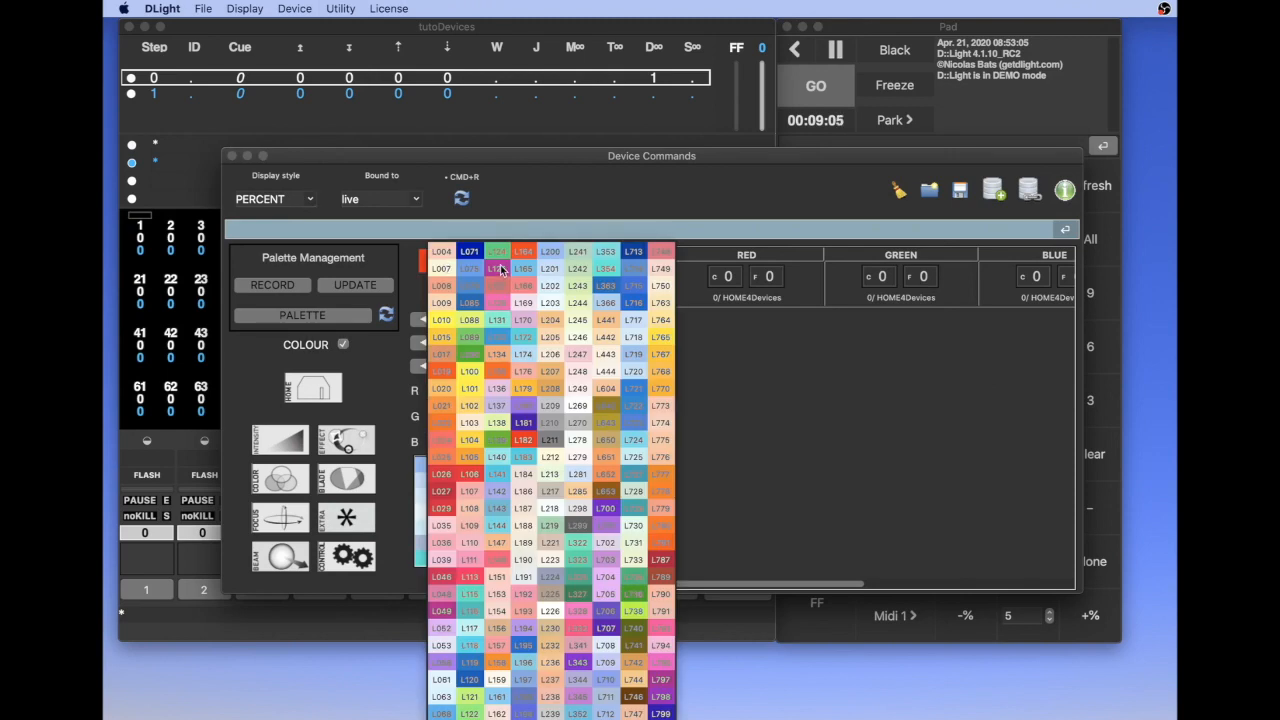
{"action": "left_click", "coordinate": [445, 476]}
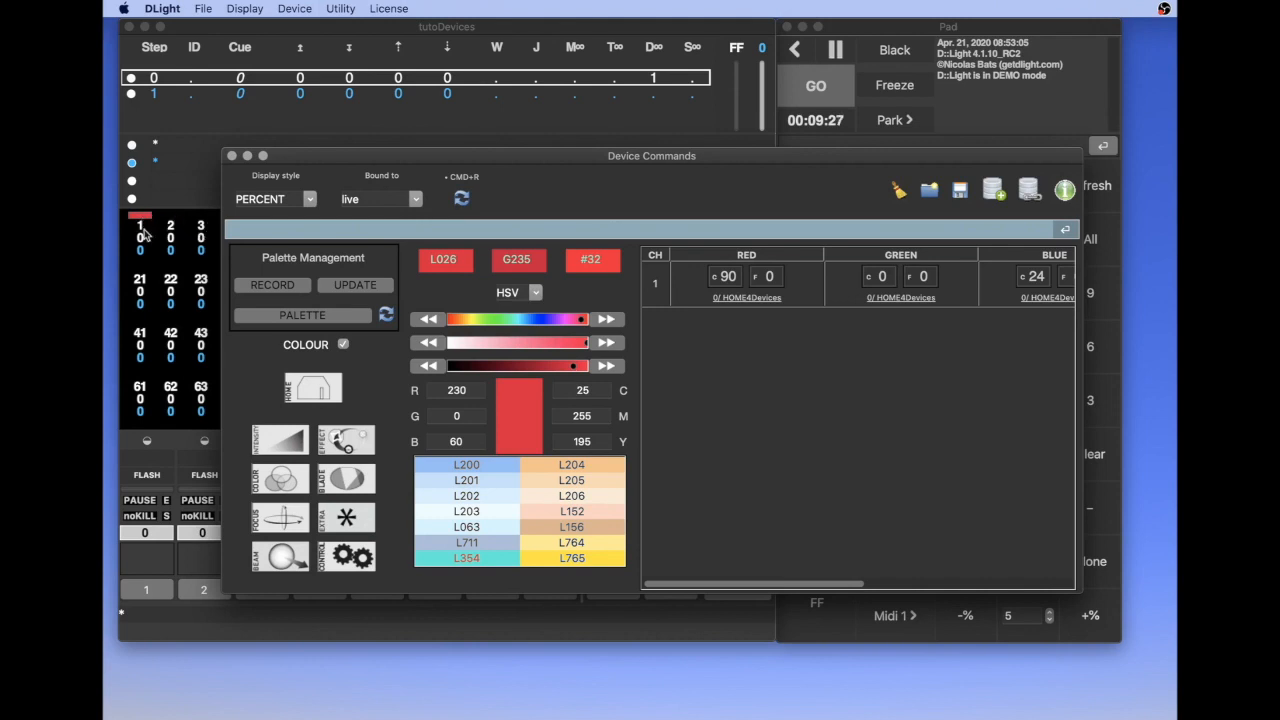
Start recording a palette from the current colour and name it L026_rouge
{"action": "left_click", "coordinate": [289, 285]}
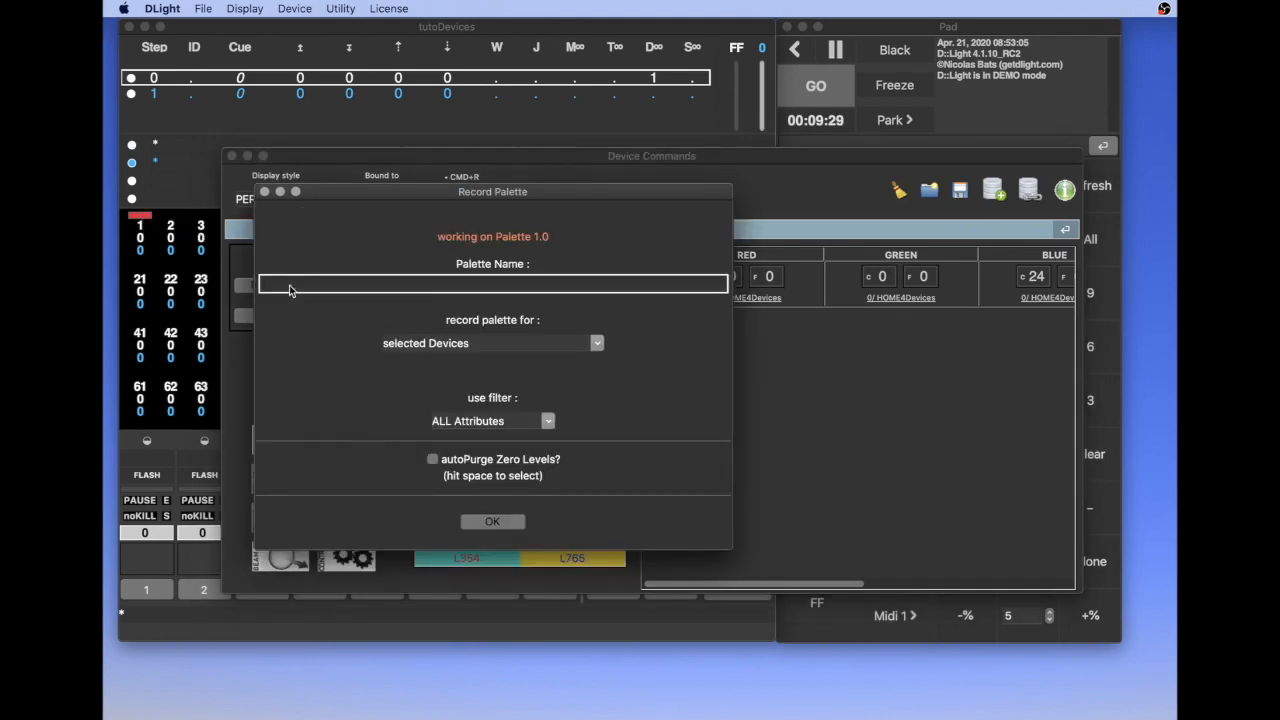
{"action": "left_click", "coordinate": [425, 287]}
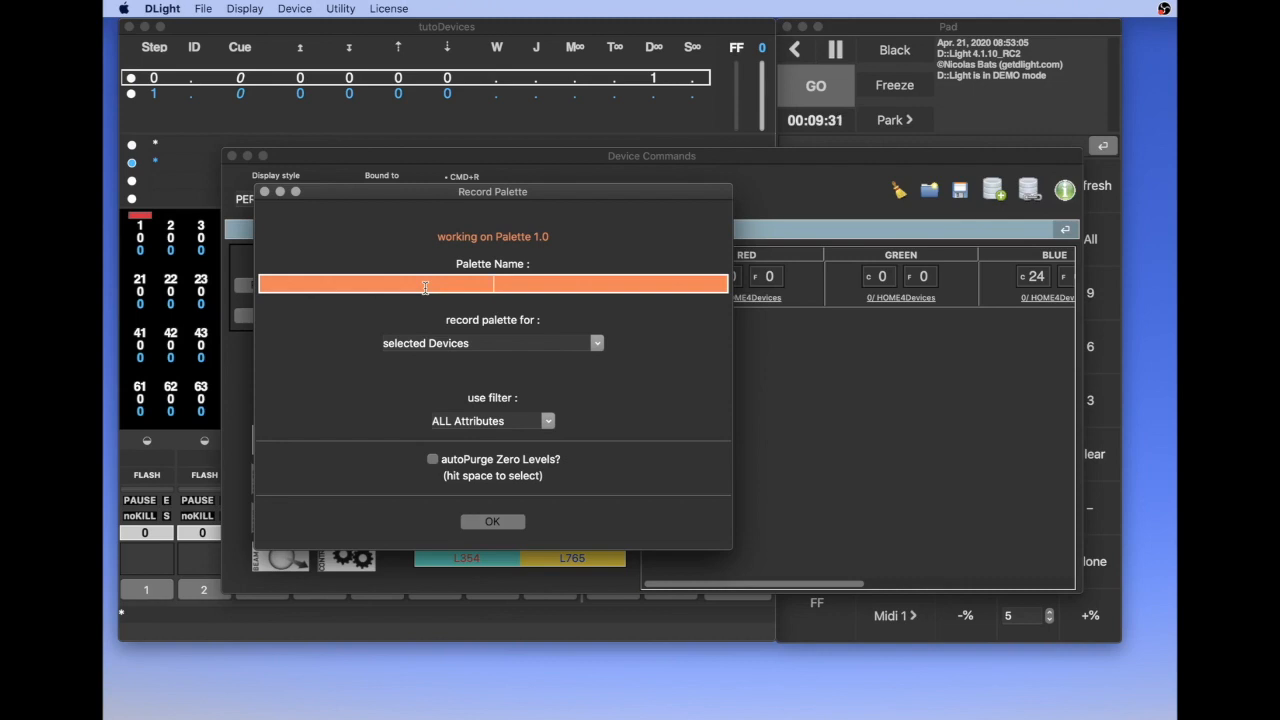
{"action": "type", "text": "L026_rouge"}
{"action": "key", "text": "Return"}
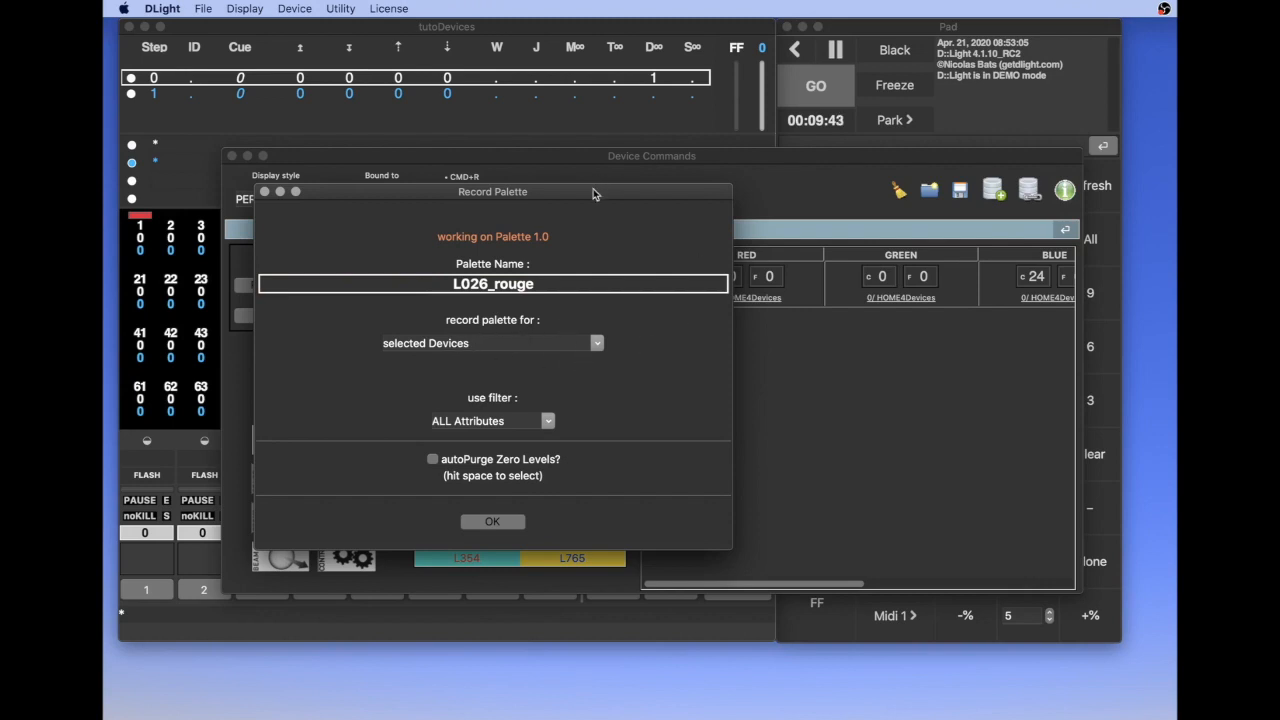
Set the L026_rouge palette to record for same Personality Devices
{"action": "left_click_drag", "start_coordinate": [621, 192], "coordinate": [590, 342]}
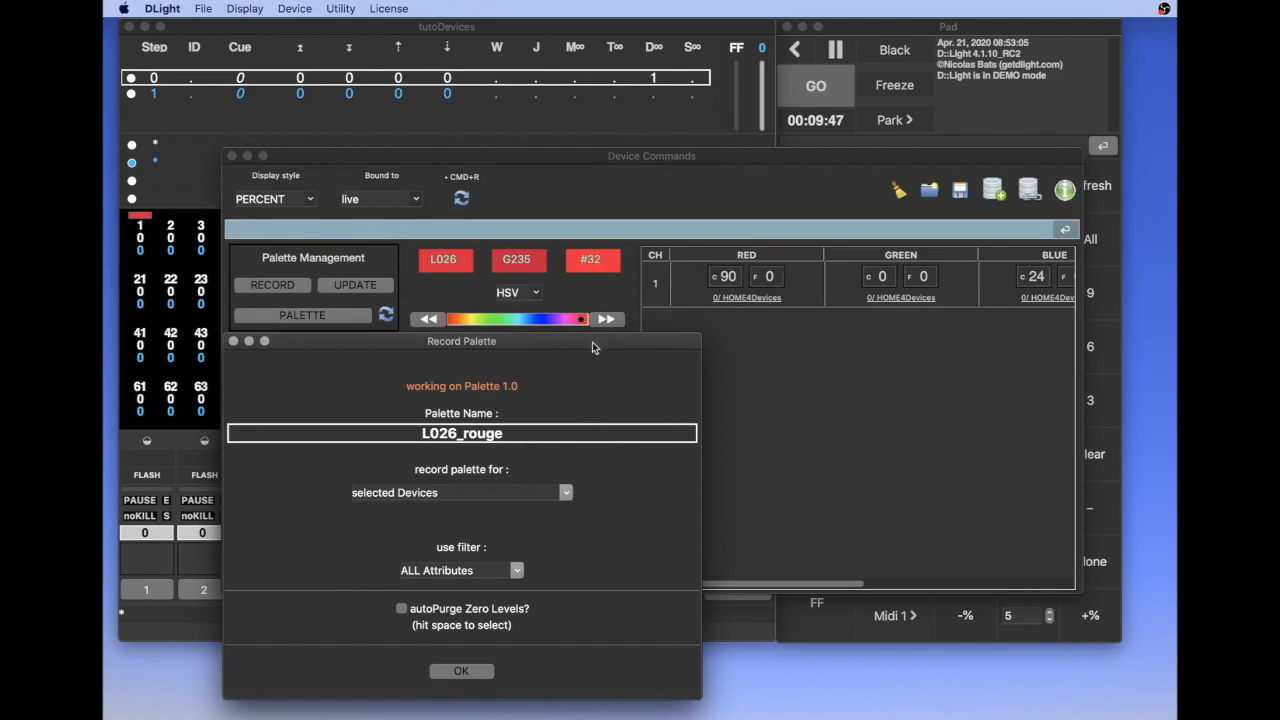
{"action": "left_click_drag", "start_coordinate": [563, 350], "coordinate": [569, 157]}
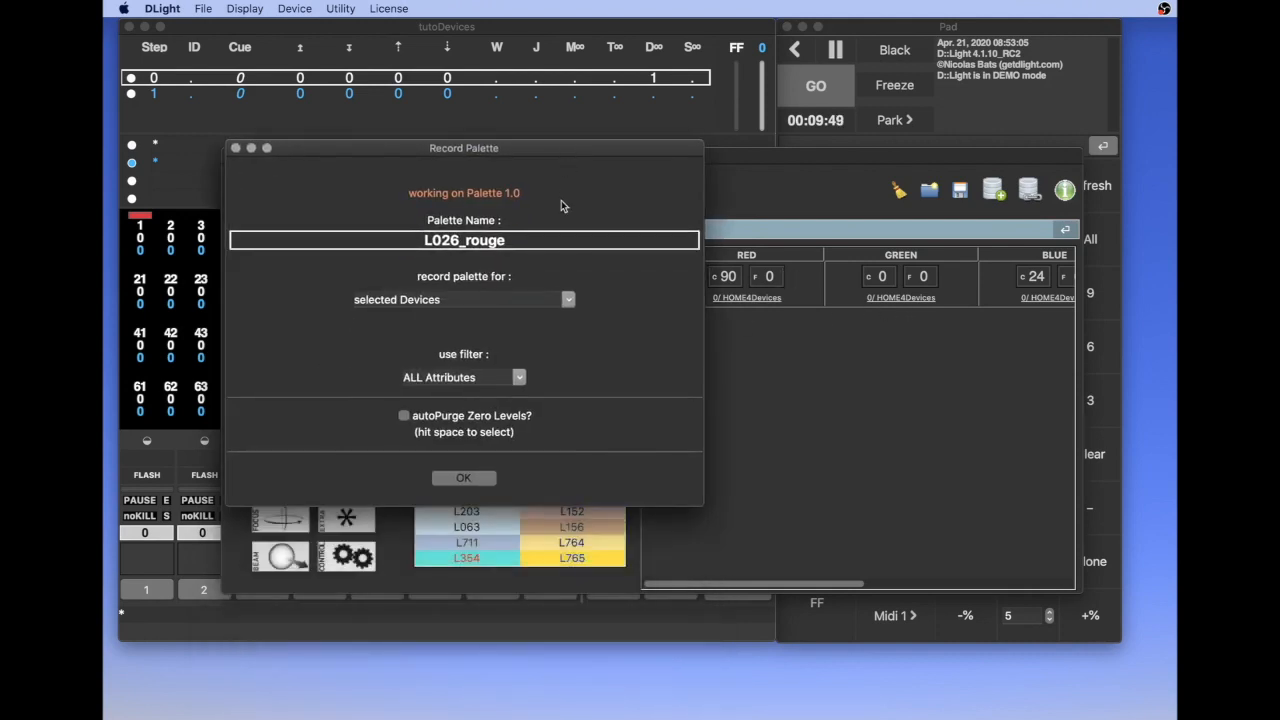
{"action": "left_click", "coordinate": [567, 300]}
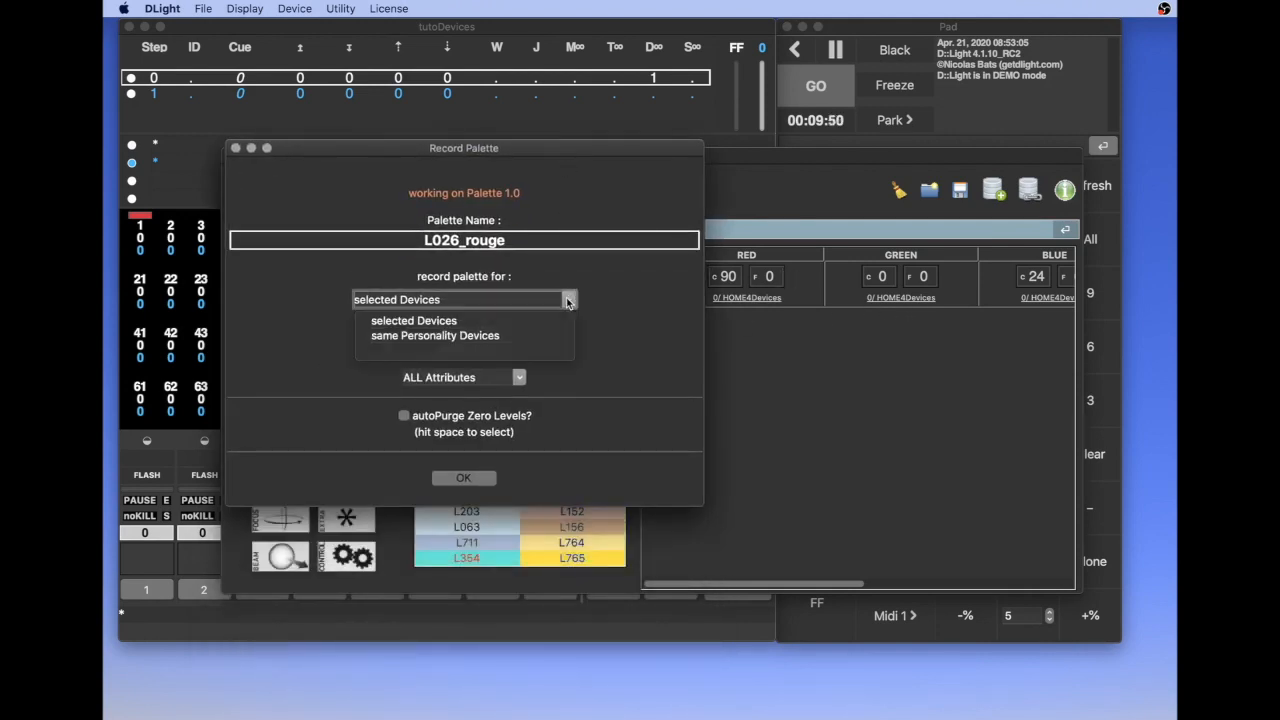
{"action": "left_click", "coordinate": [425, 338]}
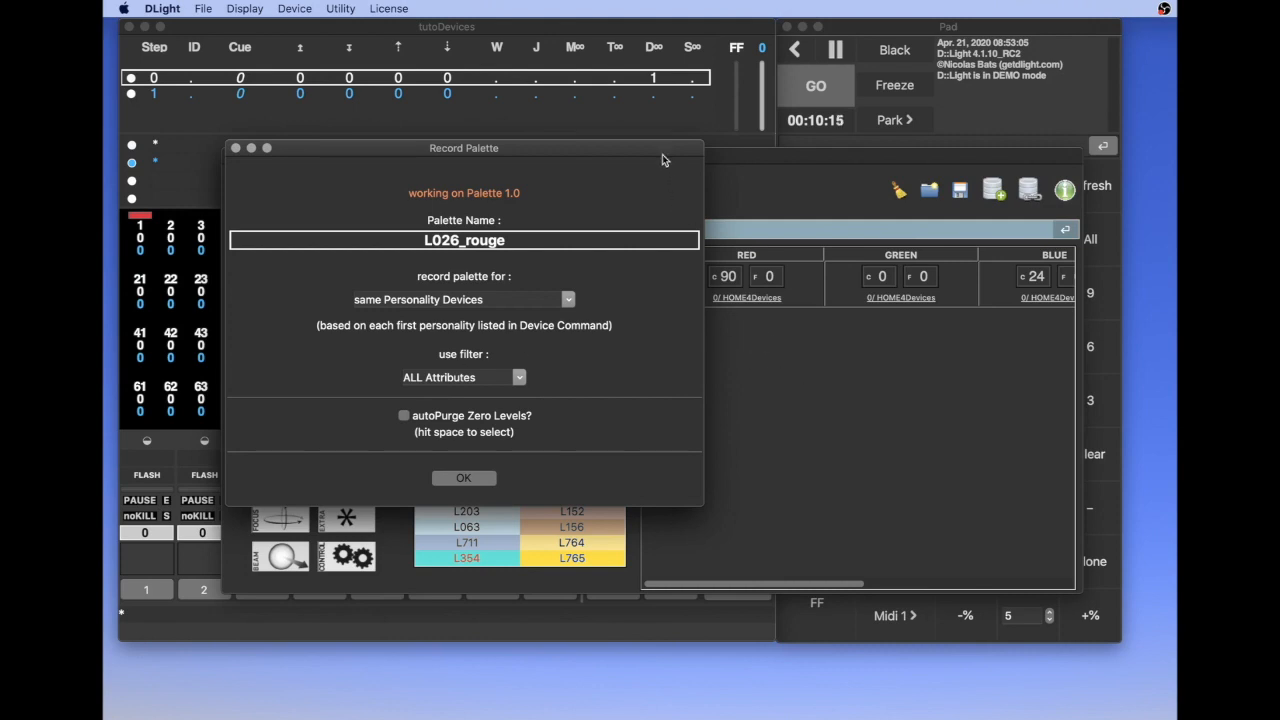
Examine channel 1's Focus, Beam and Effect attributes in Device Commands and return to its Colour attributes
{"action": "left_click_drag", "start_coordinate": [654, 150], "coordinate": [638, 104]}
{"action": "left_click", "coordinate": [759, 156]}
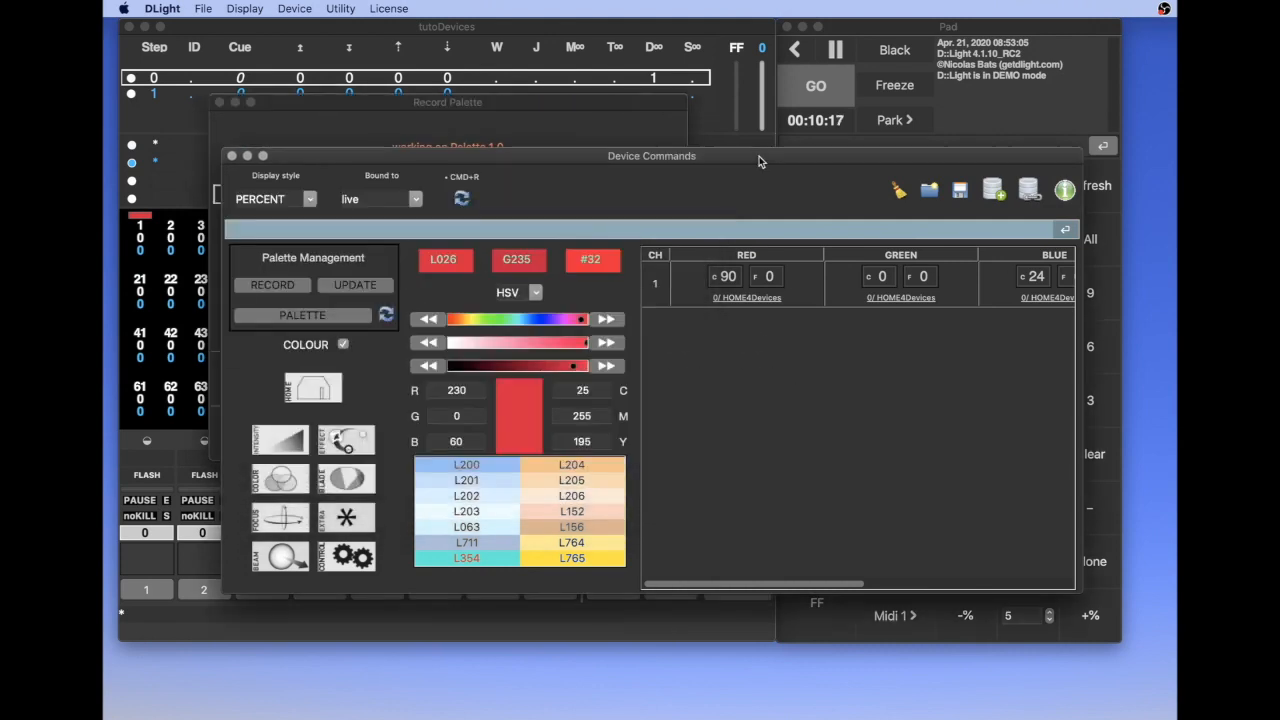
{"action": "left_click", "coordinate": [283, 524]}
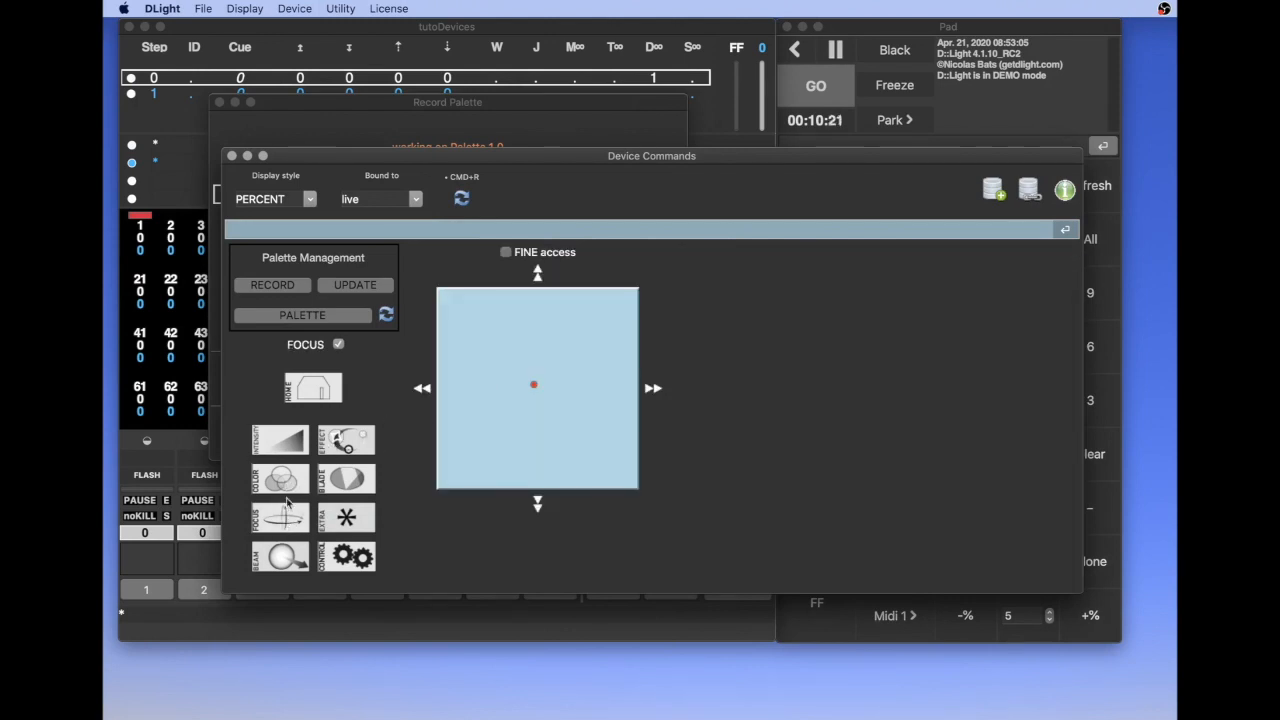
{"action": "left_click", "coordinate": [281, 556]}
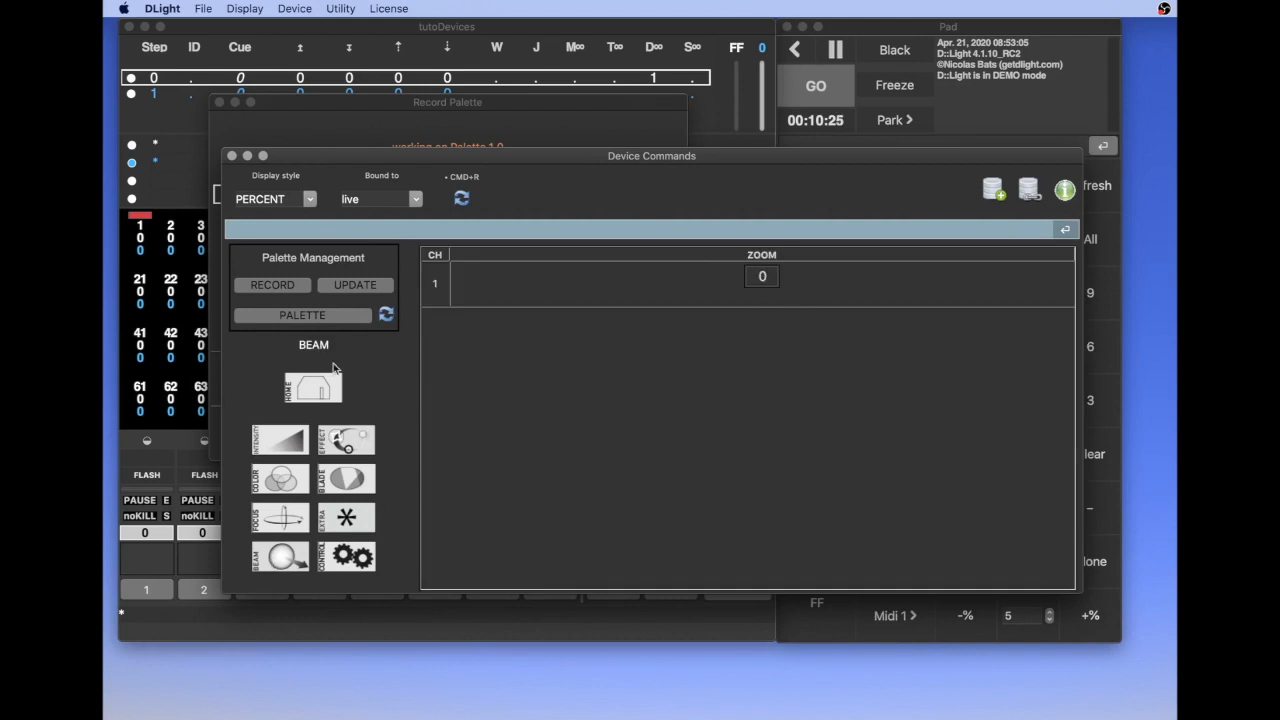
{"action": "left_click", "coordinate": [338, 443]}
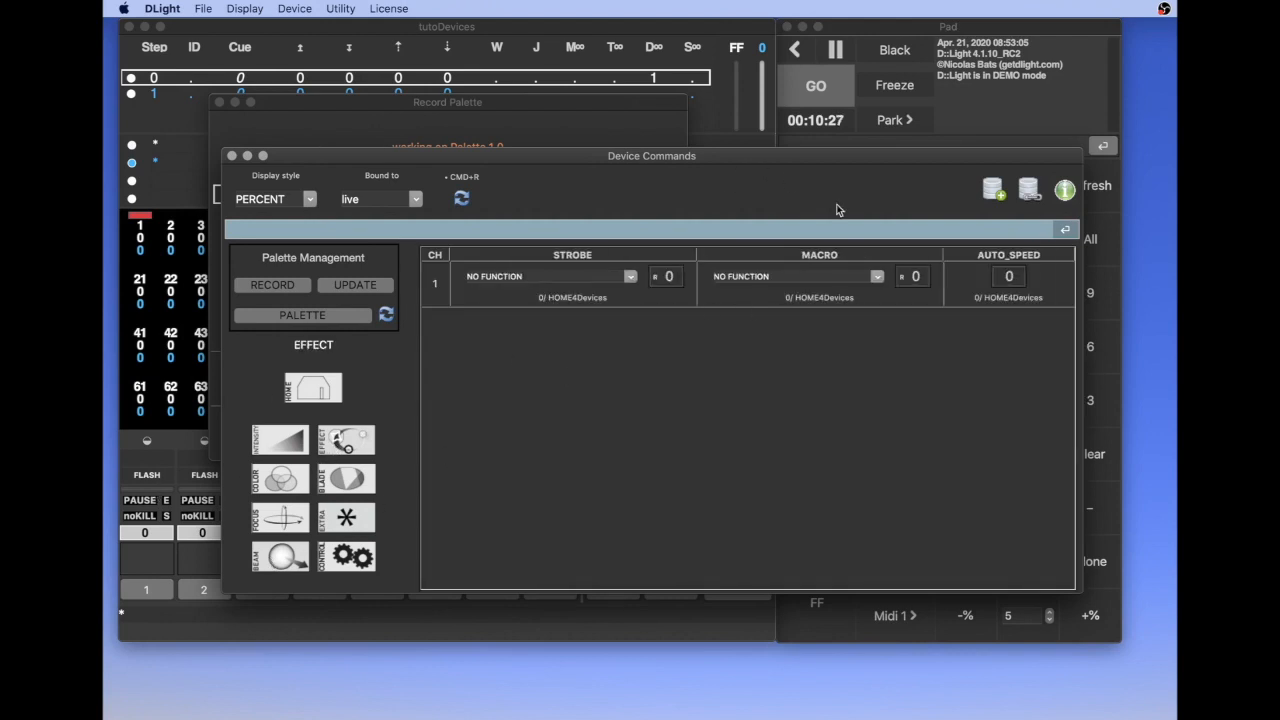
{"action": "left_click", "coordinate": [282, 483]}
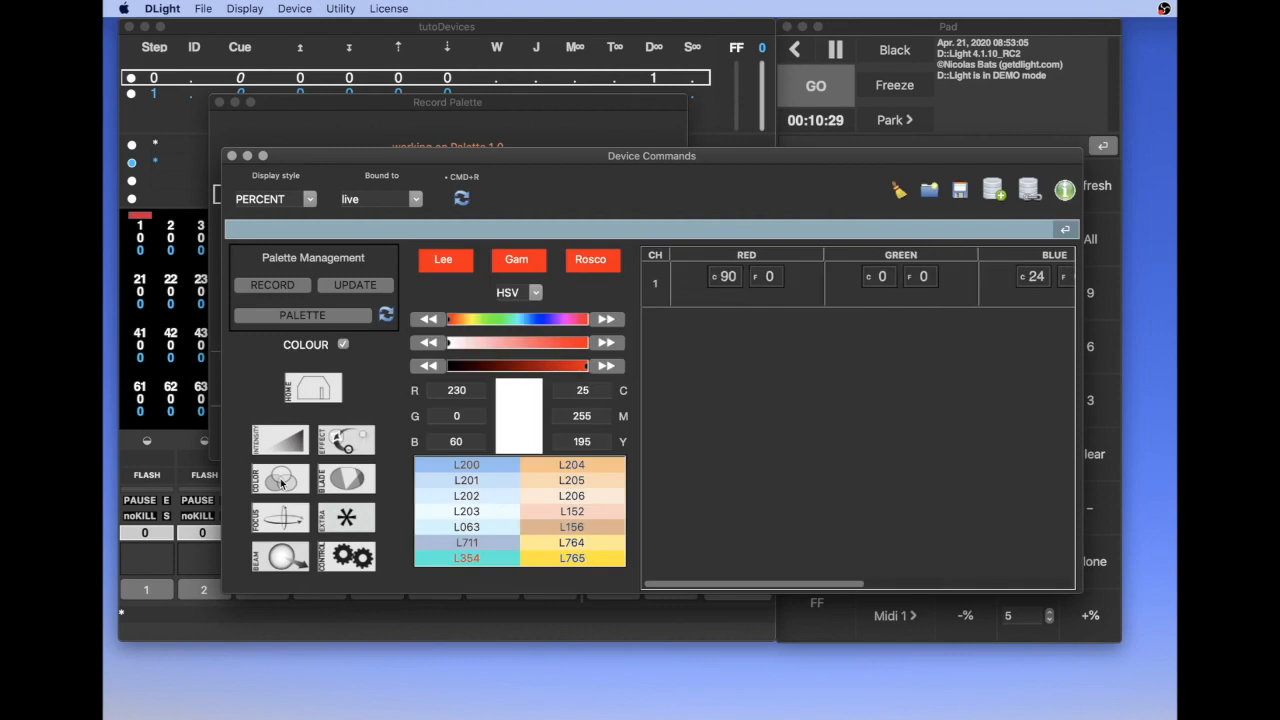
Limit the L026_rouge palette to the Colours filter and record it
{"action": "left_click", "coordinate": [535, 98]}
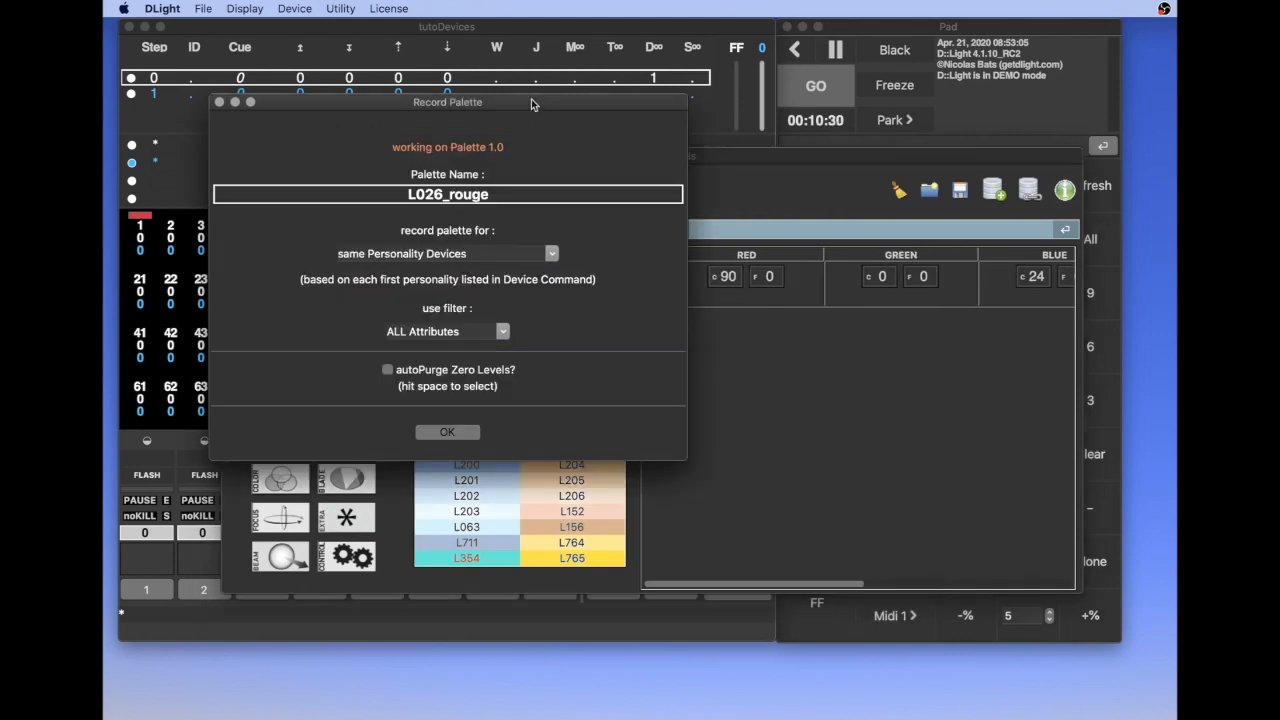
{"action": "left_click", "coordinate": [488, 331]}
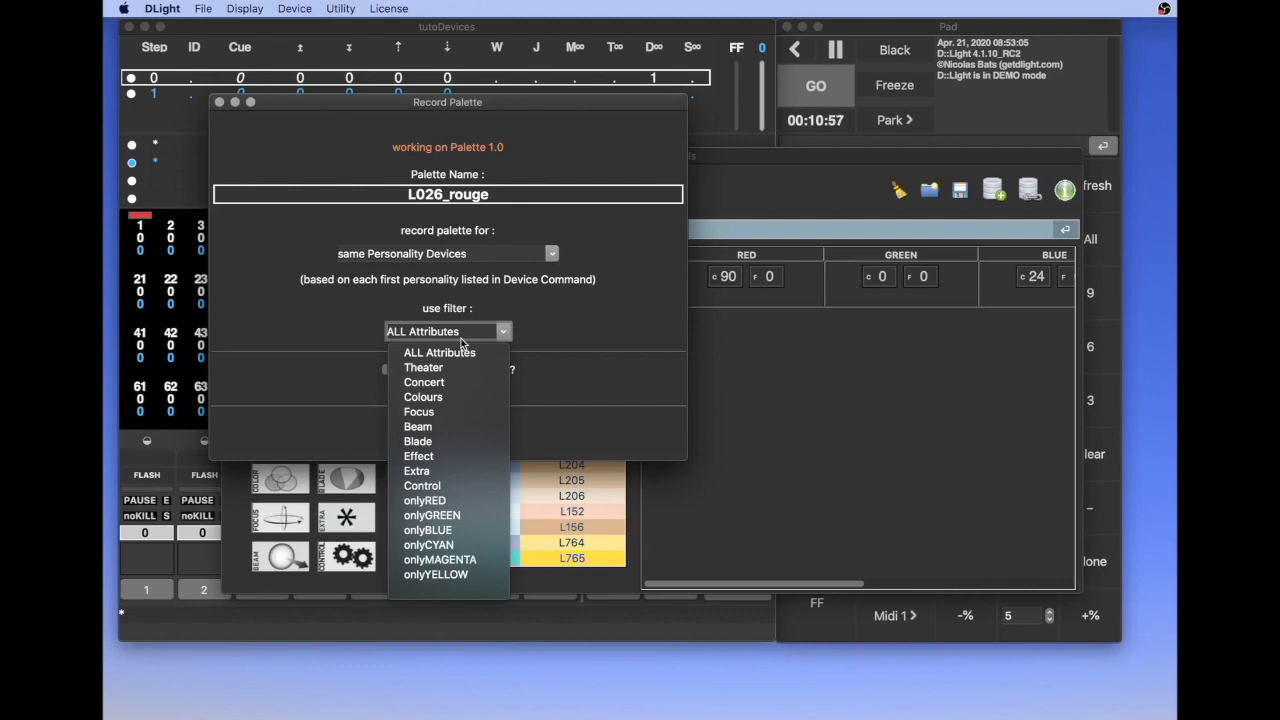
{"action": "left_click", "coordinate": [423, 399]}
{"action": "left_click", "coordinate": [474, 431]}
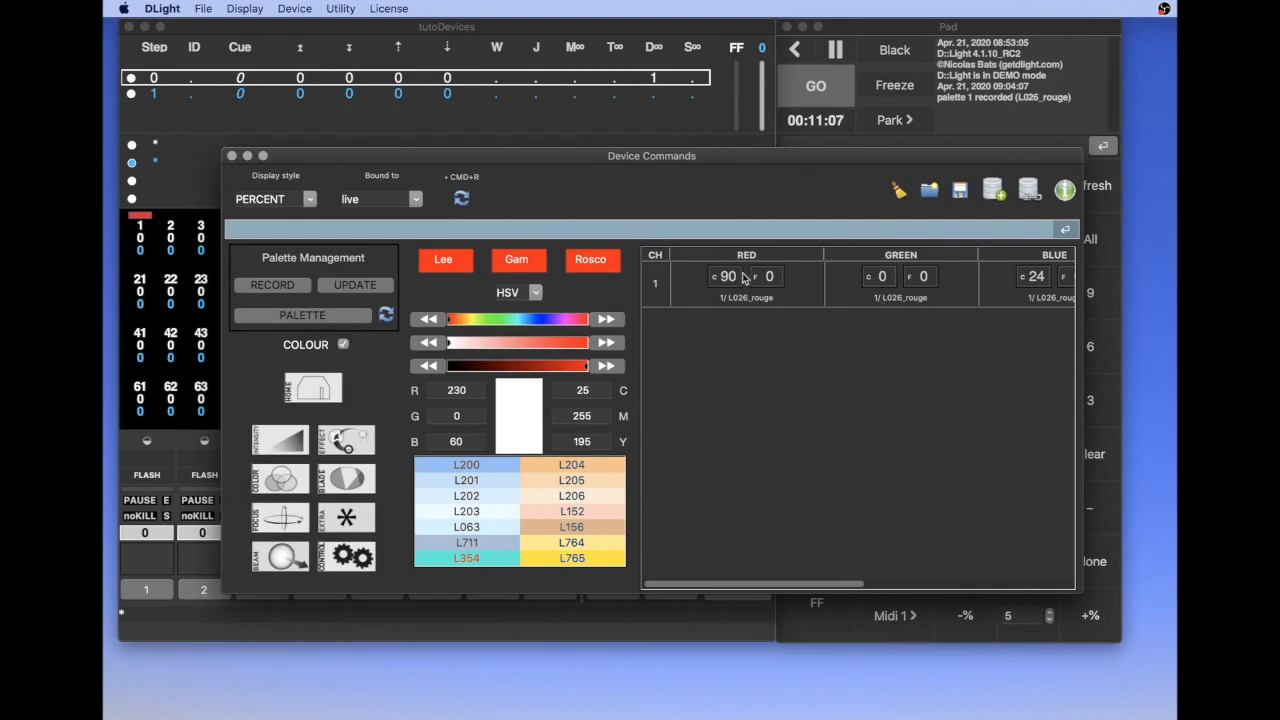
Move the Device Commands window aside and display the palette list in the Pad
{"action": "left_click_drag", "start_coordinate": [545, 160], "coordinate": [645, 291]}
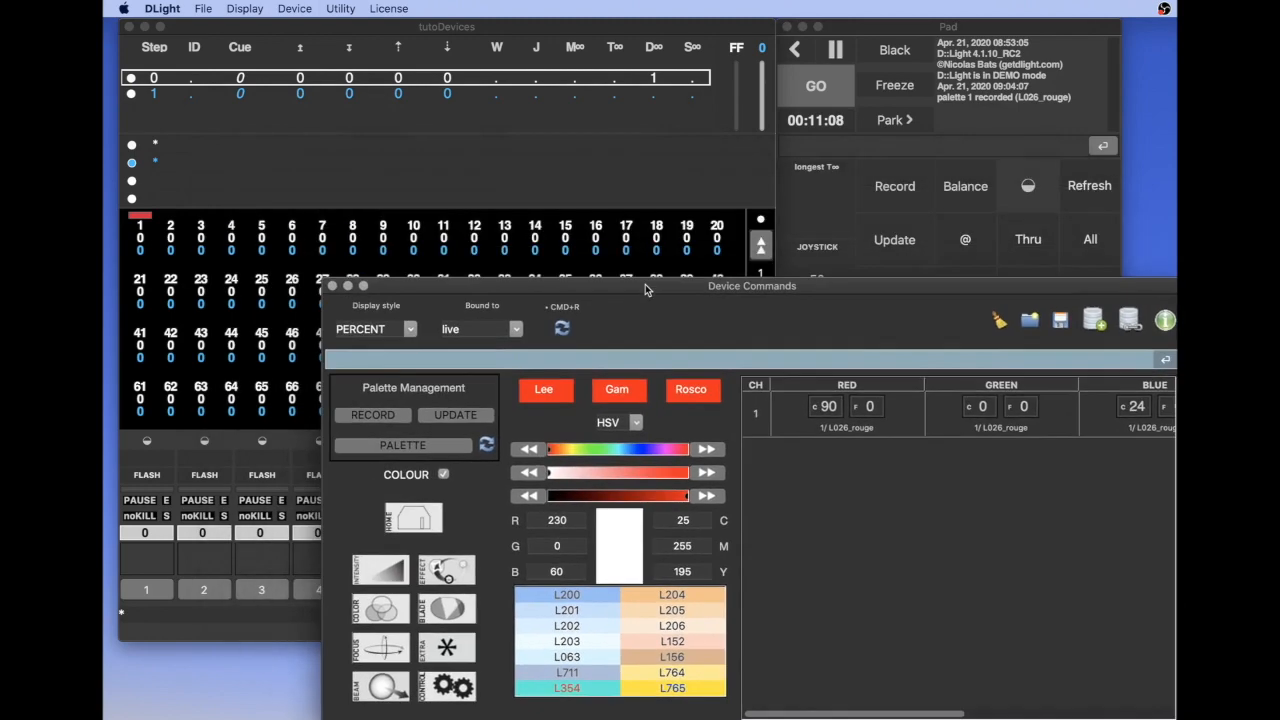
{"action": "left_click", "coordinate": [478, 255]}
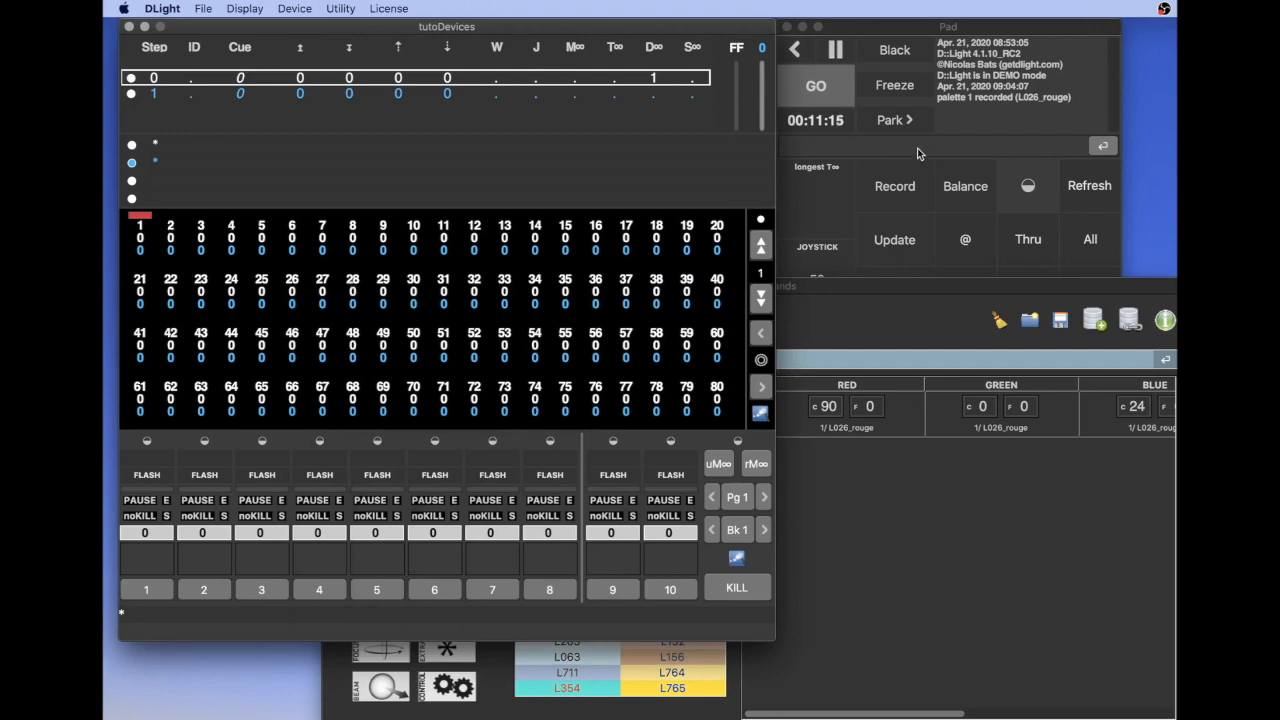
{"action": "left_click", "coordinate": [926, 28]}
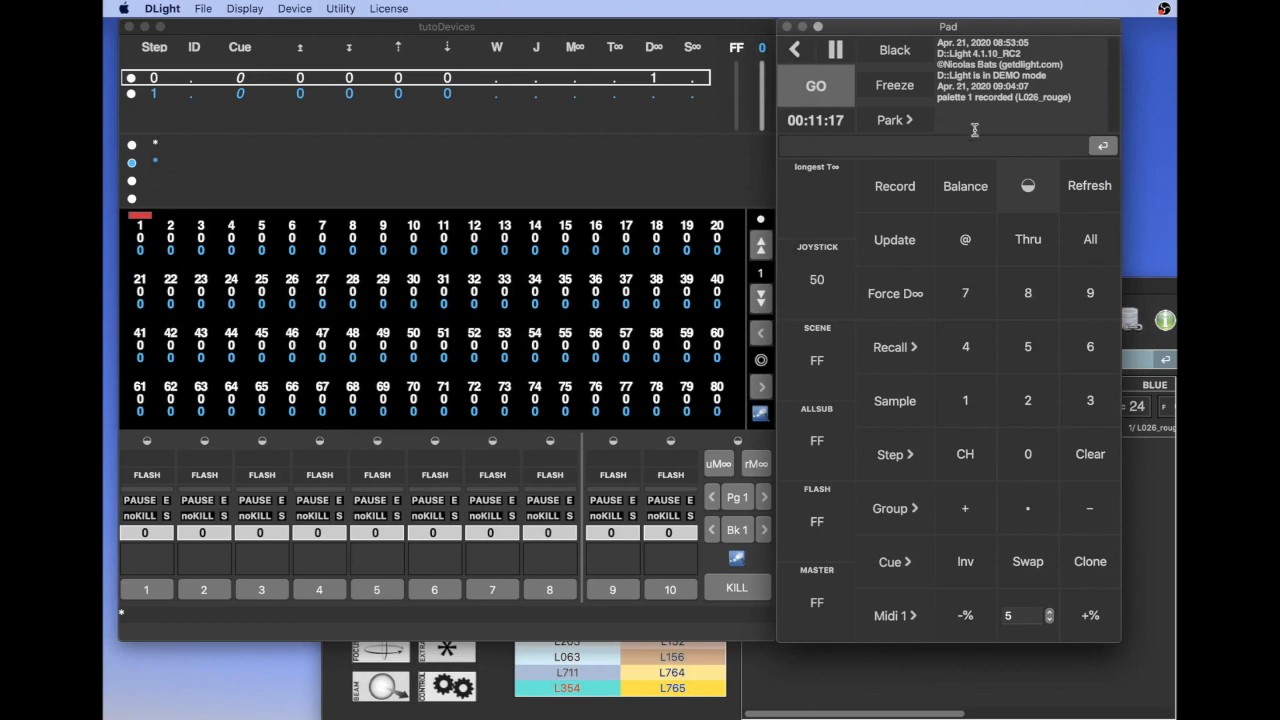
{"action": "left_click", "coordinate": [1029, 188]}
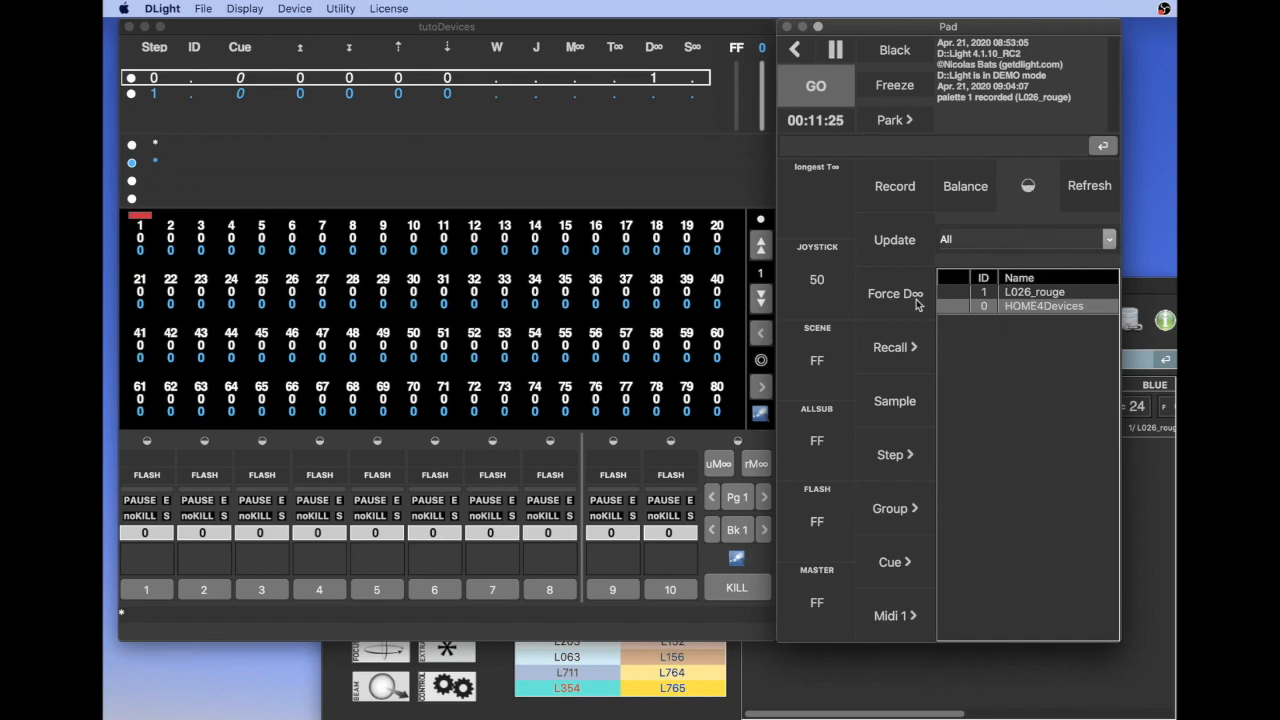
Select channel 1, try the HOME4Devices palette on it and reapply the L026_rouge palette
{"action": "left_click", "coordinate": [141, 229]}
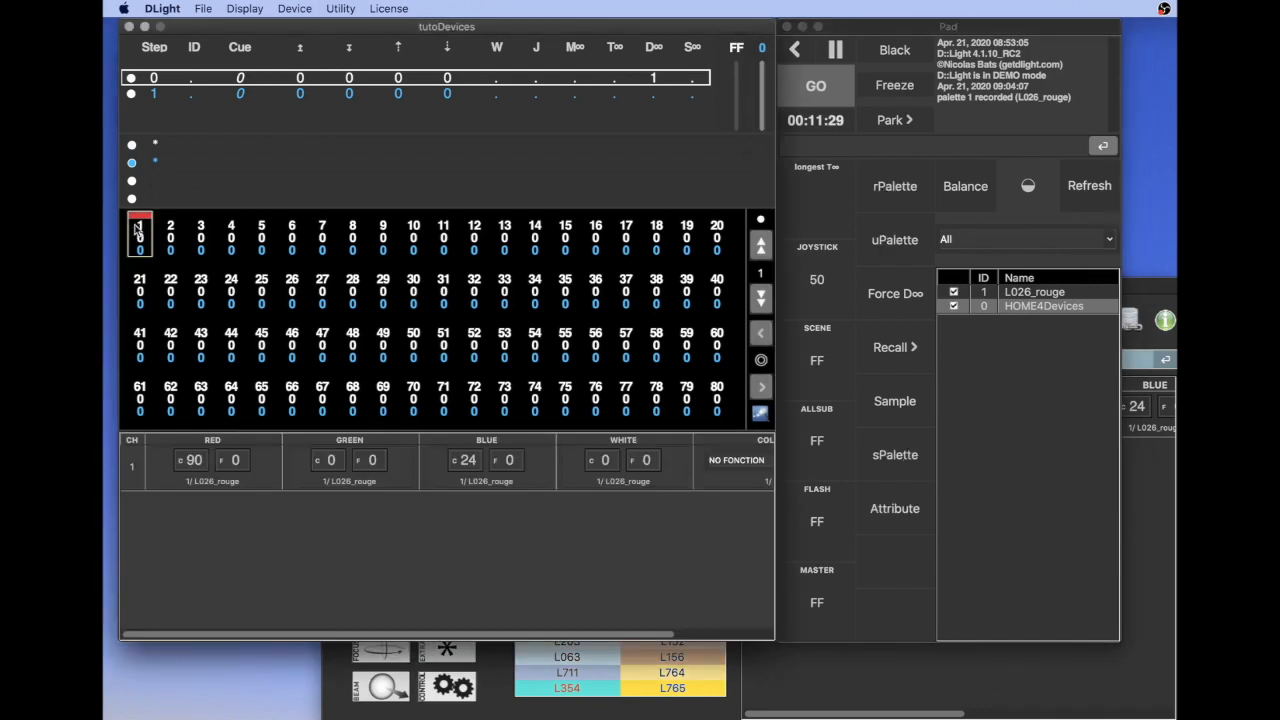
{"action": "left_click", "coordinate": [988, 307]}
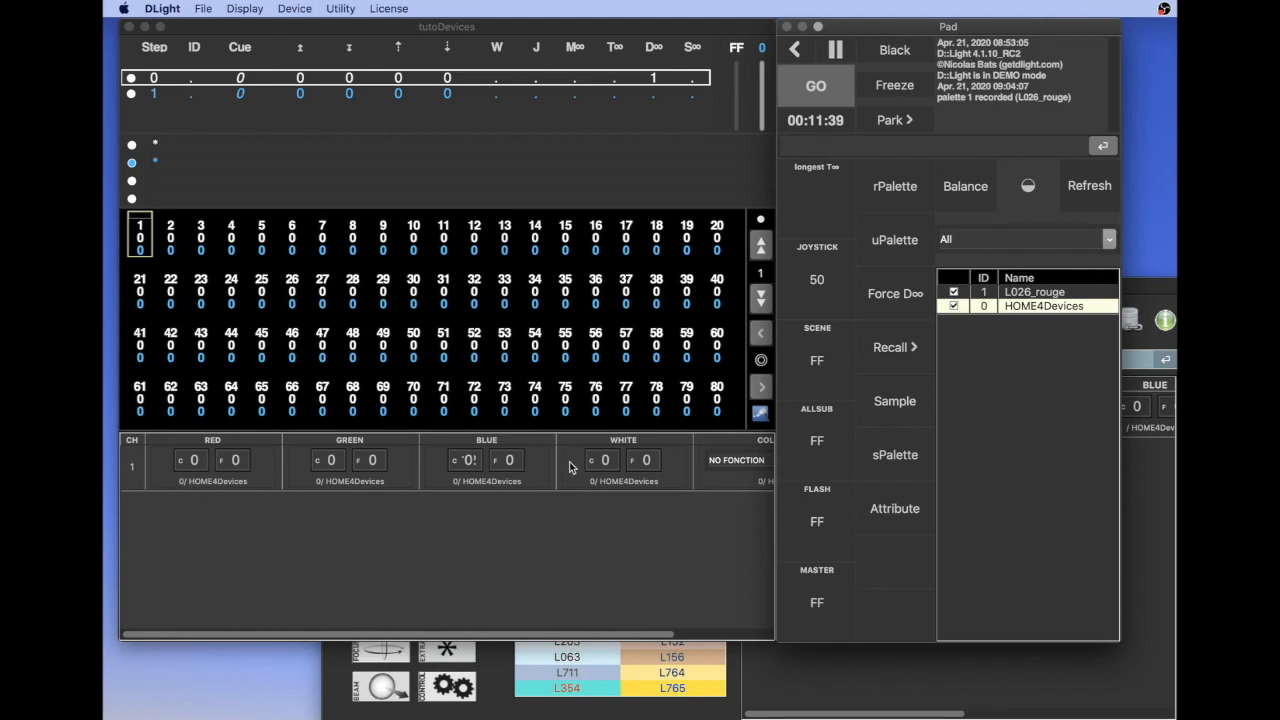
{"action": "left_click", "coordinate": [1030, 292]}
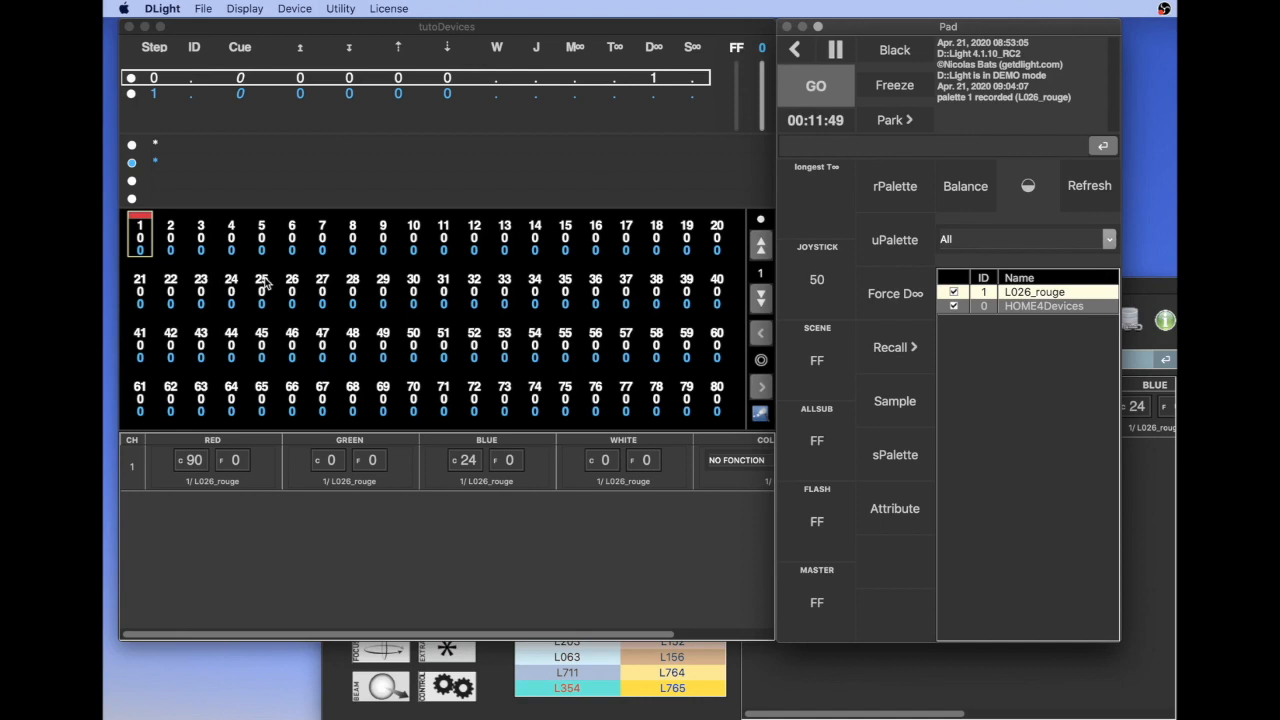
Set channel 1 to FF, deselect it and record the state as Cue 1
{"action": "left_click", "coordinate": [141, 243]}
{"action": "key", "text": "f"}
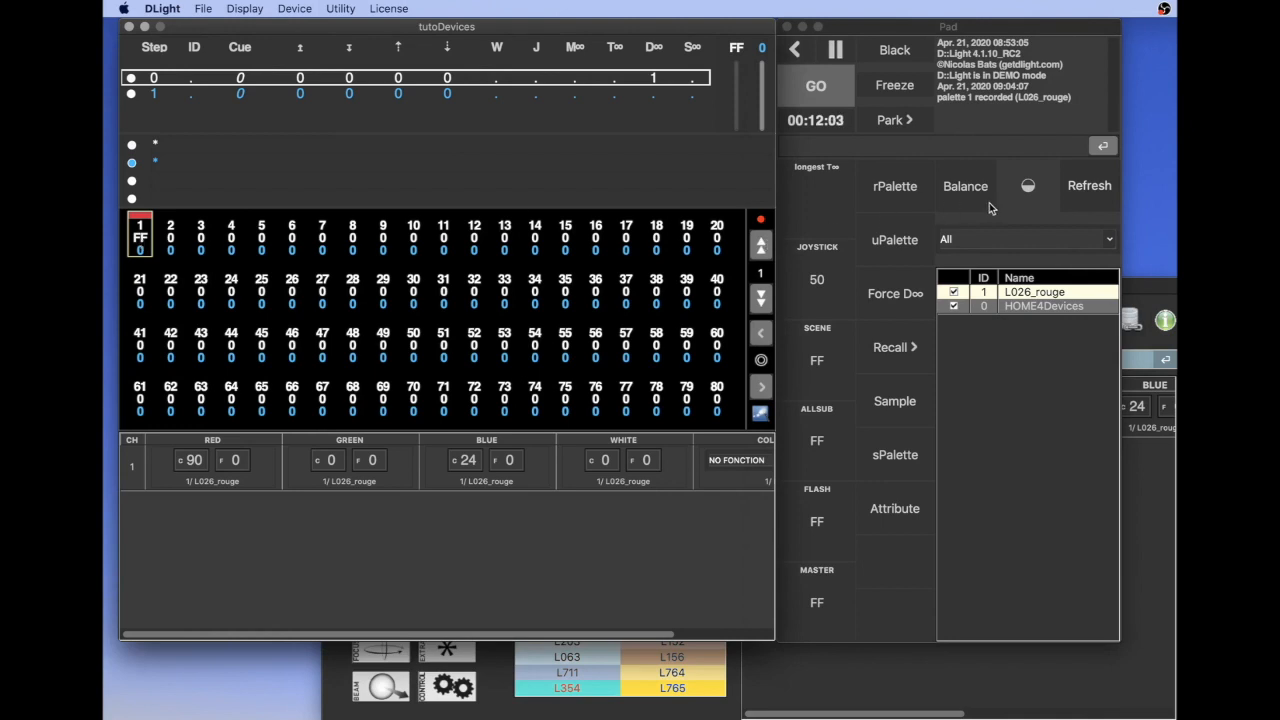
{"action": "key", "text": "Escape"}
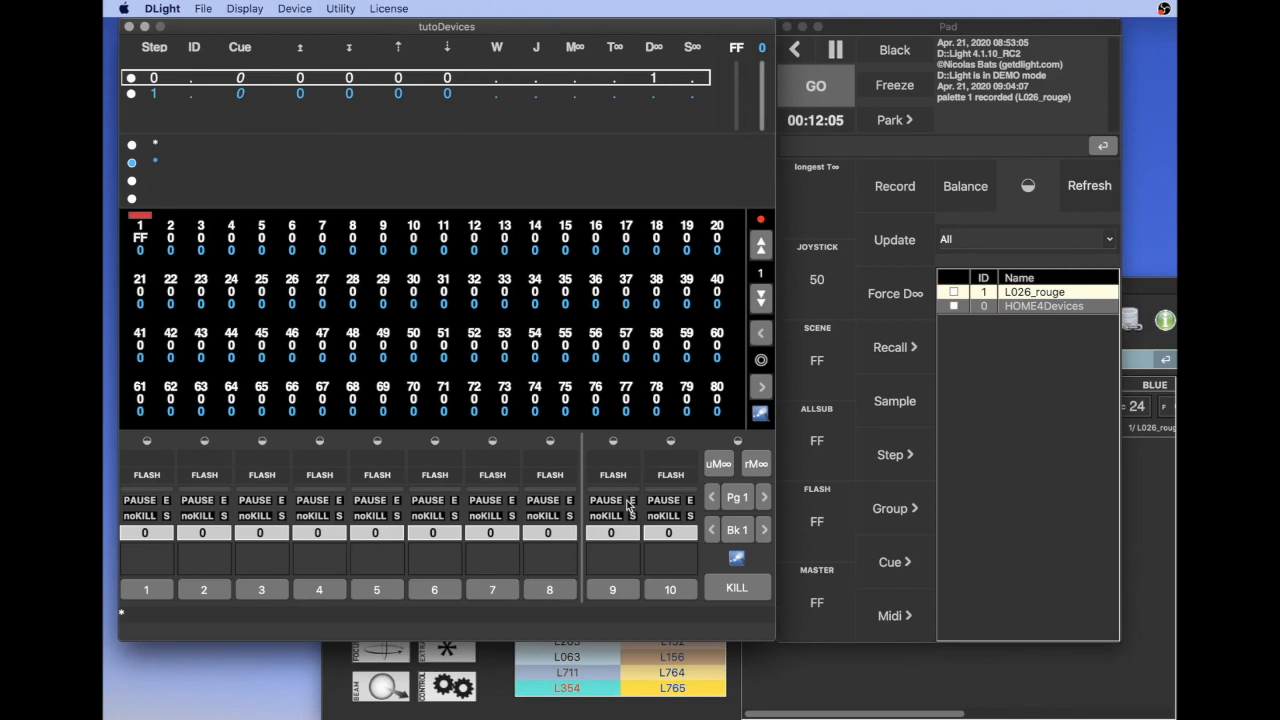
{"action": "left_click", "coordinate": [894, 188]}
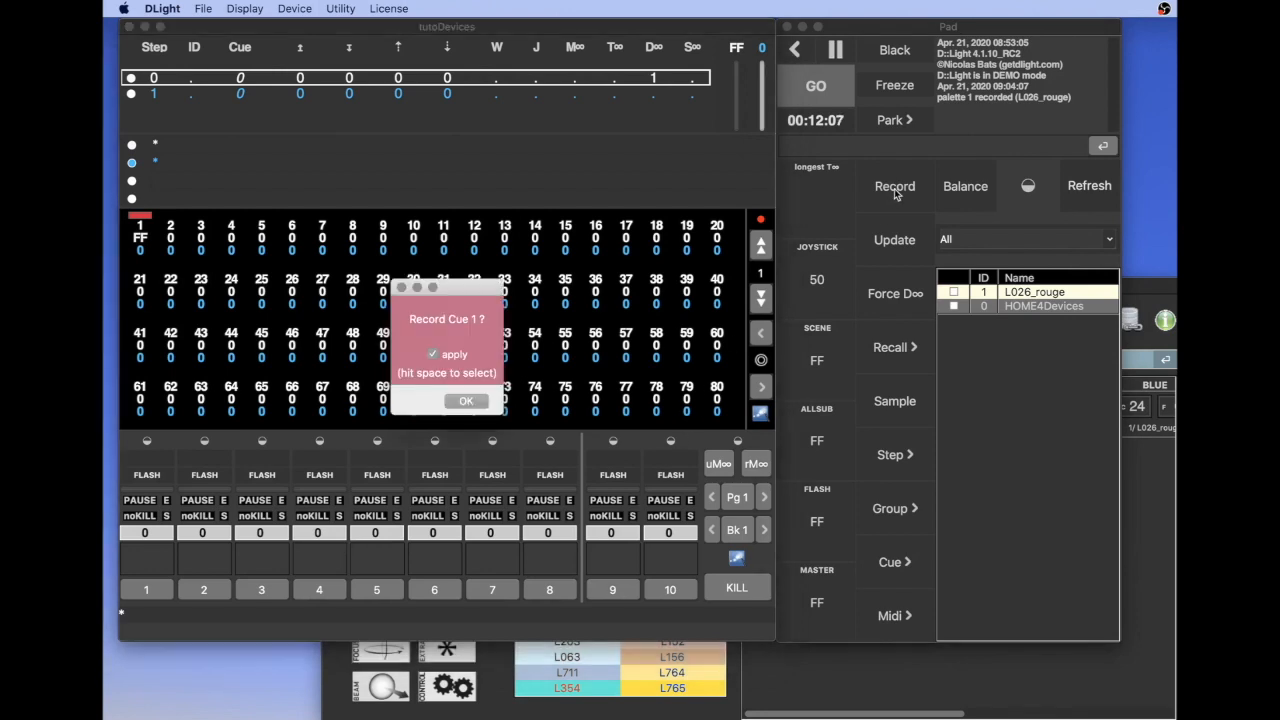
{"action": "left_click", "coordinate": [468, 401]}
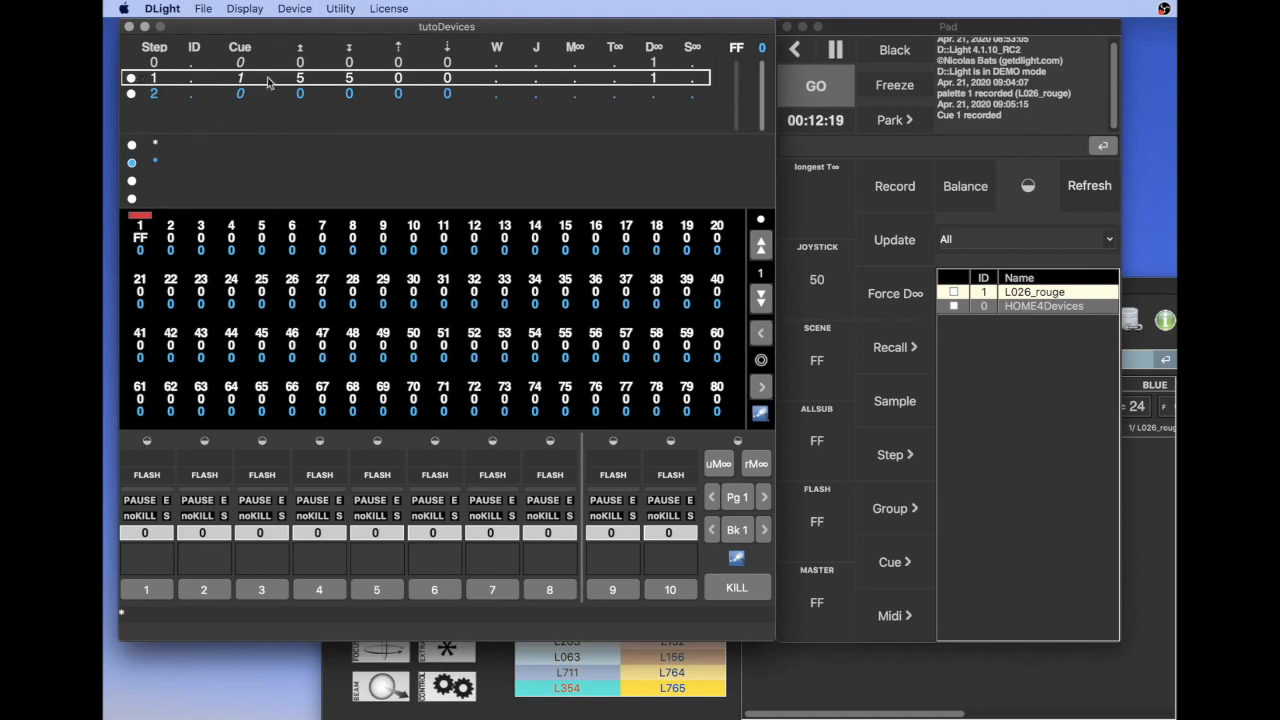
Examine the attributes stored in step 1's device link in the DeviceLink Editor, then close the editor
{"action": "double_click", "coordinate": [654, 79]}
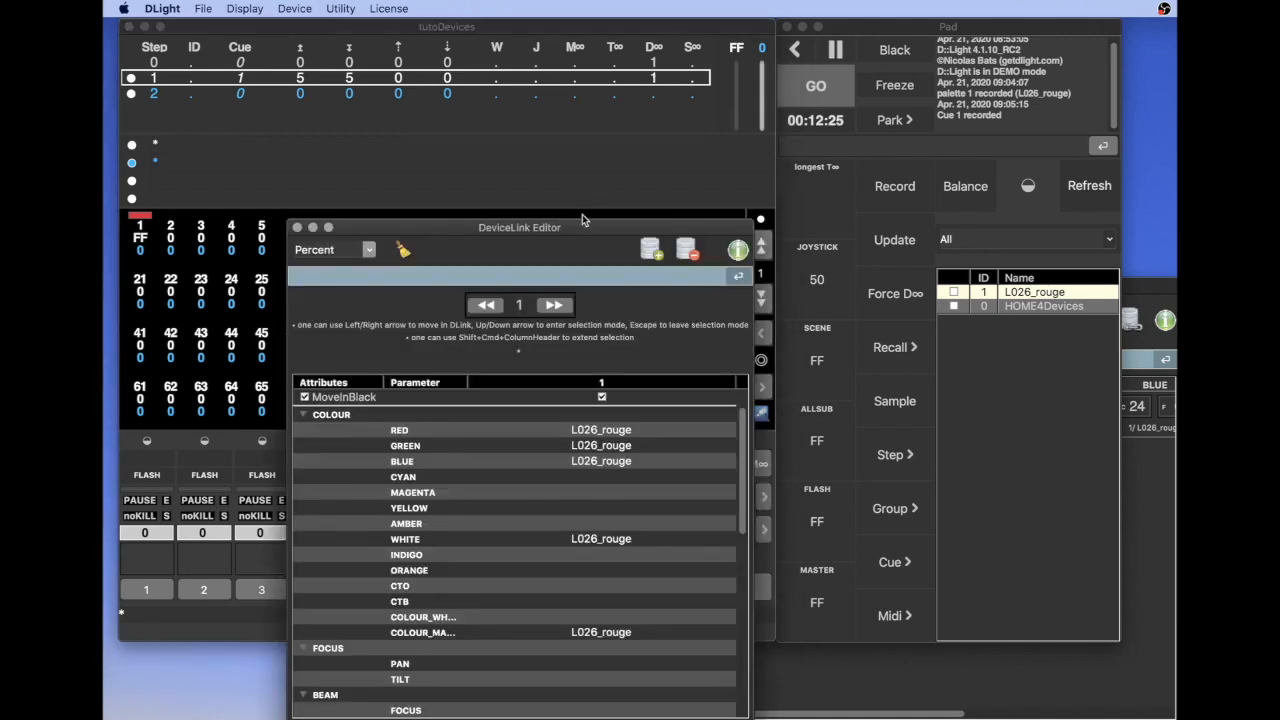
{"action": "left_click_drag", "start_coordinate": [581, 225], "coordinate": [529, 124]}
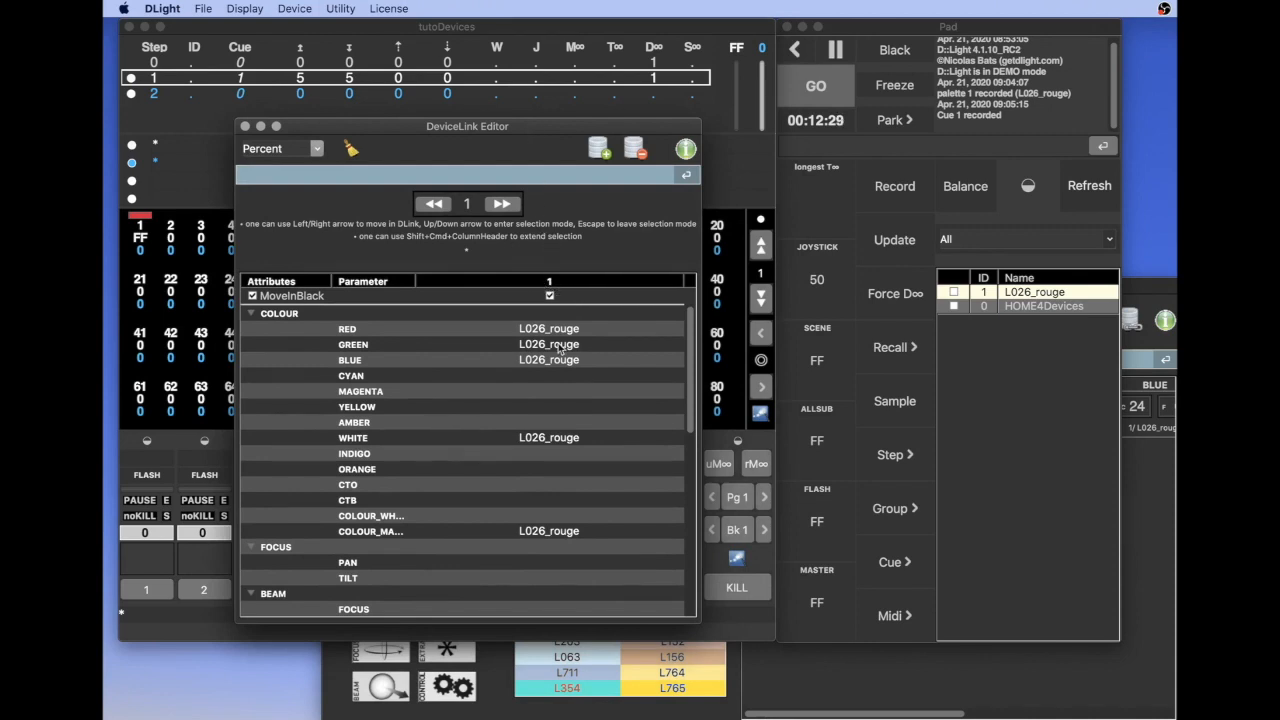
{"action": "scroll", "coordinate": [566, 487], "scroll_direction": "down", "scroll_amount": 3}
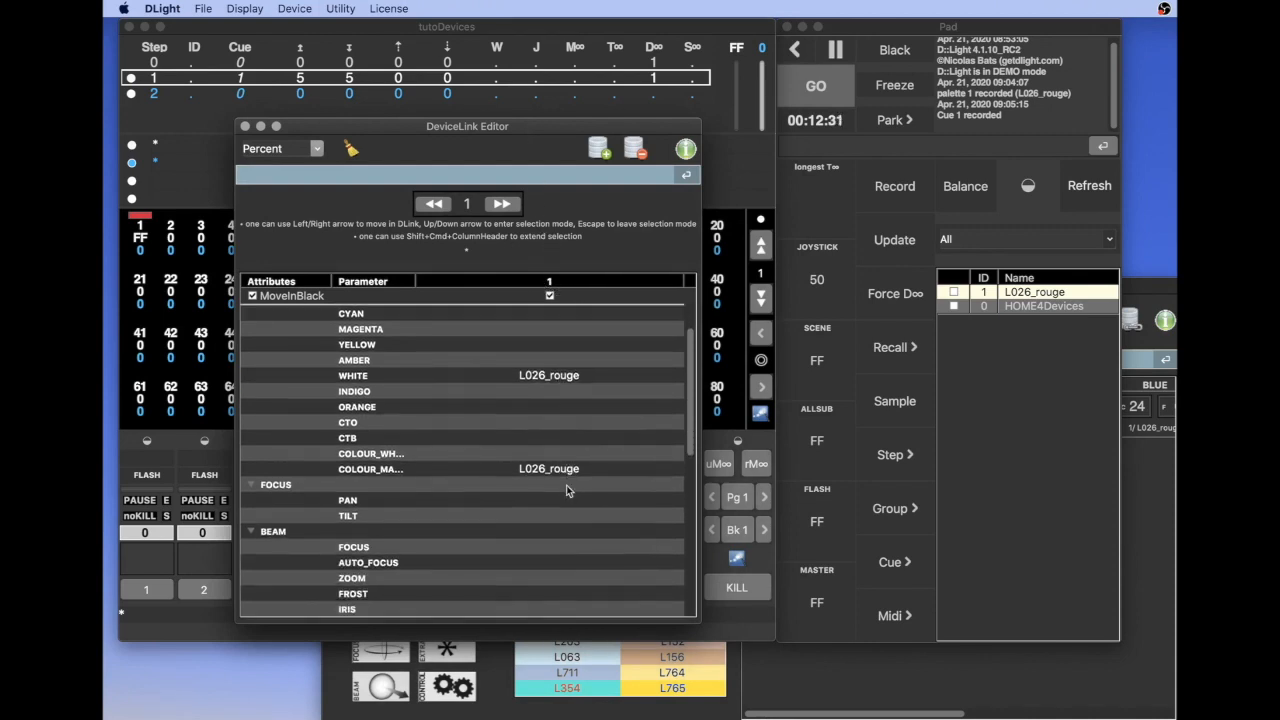
{"action": "scroll", "coordinate": [566, 485], "scroll_direction": "up", "scroll_amount": 4}
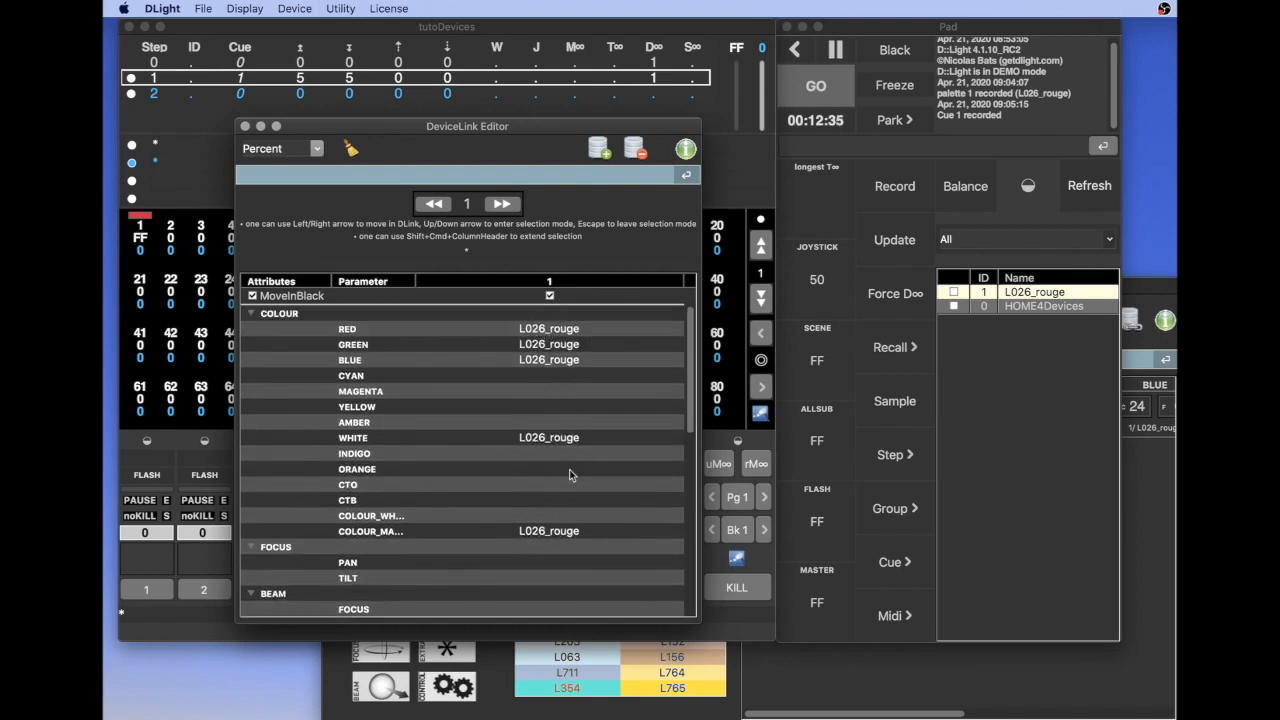
{"action": "scroll", "coordinate": [482, 467], "scroll_direction": "down", "scroll_amount": 5}
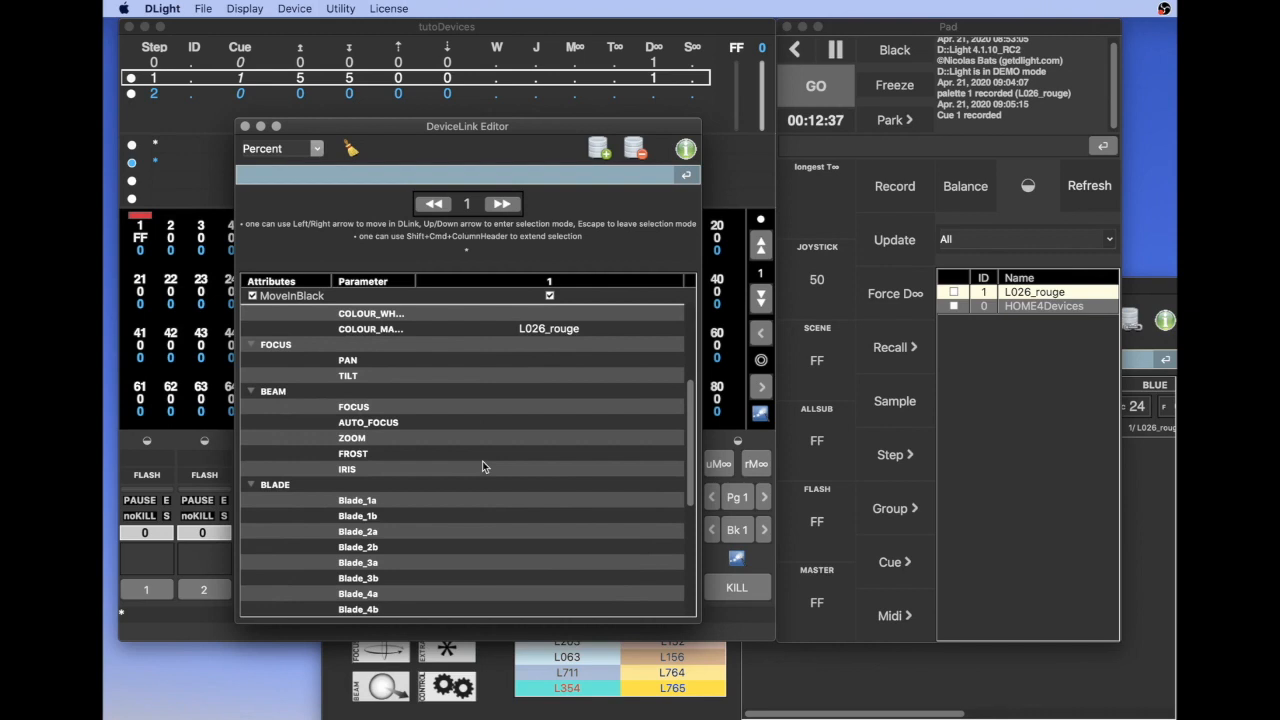
{"action": "scroll", "coordinate": [548, 574], "scroll_direction": "down", "scroll_amount": 6}
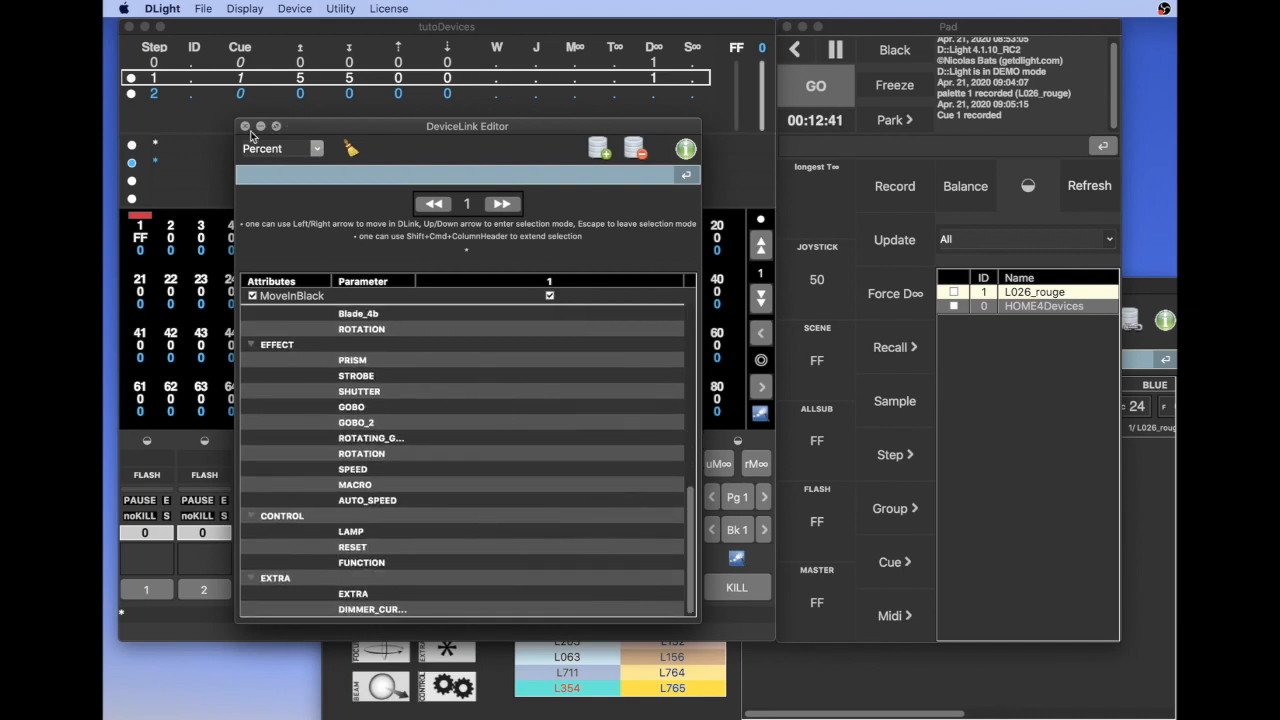
{"action": "left_click", "coordinate": [245, 127]}
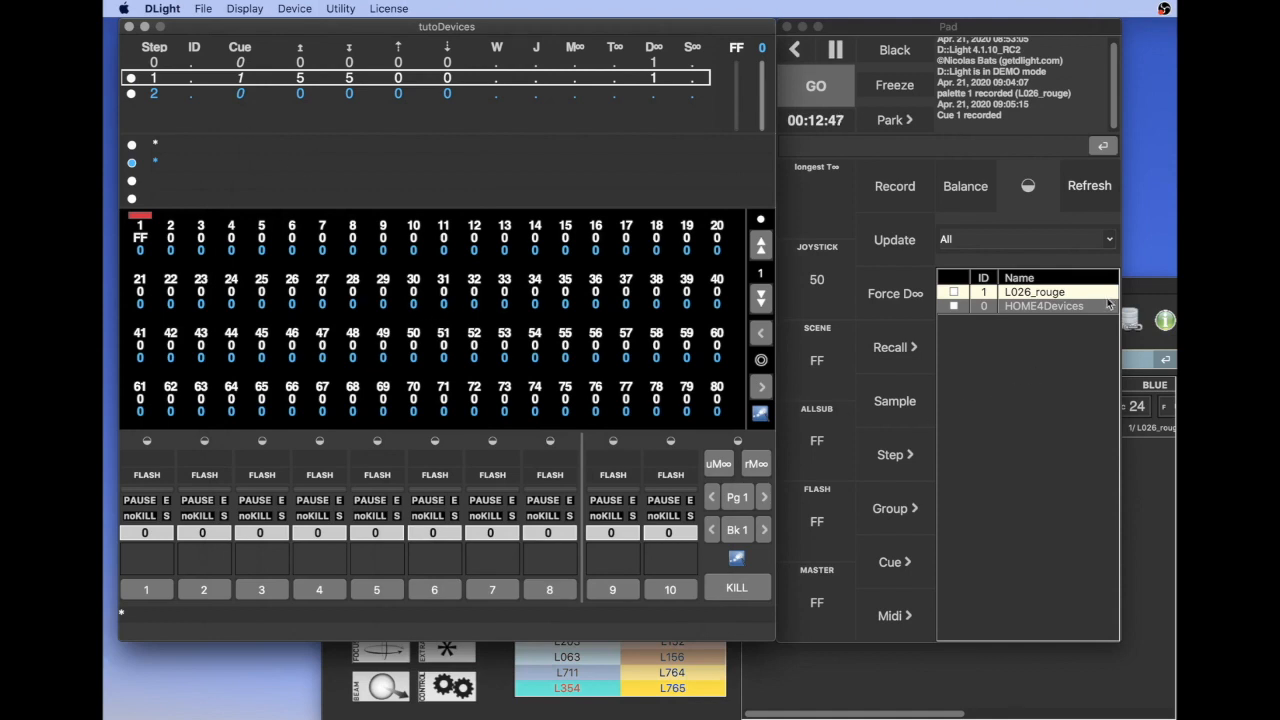
Close the Device Commands window, raise channel 3 to FF and record Cue 2
{"action": "left_click", "coordinate": [1134, 285]}
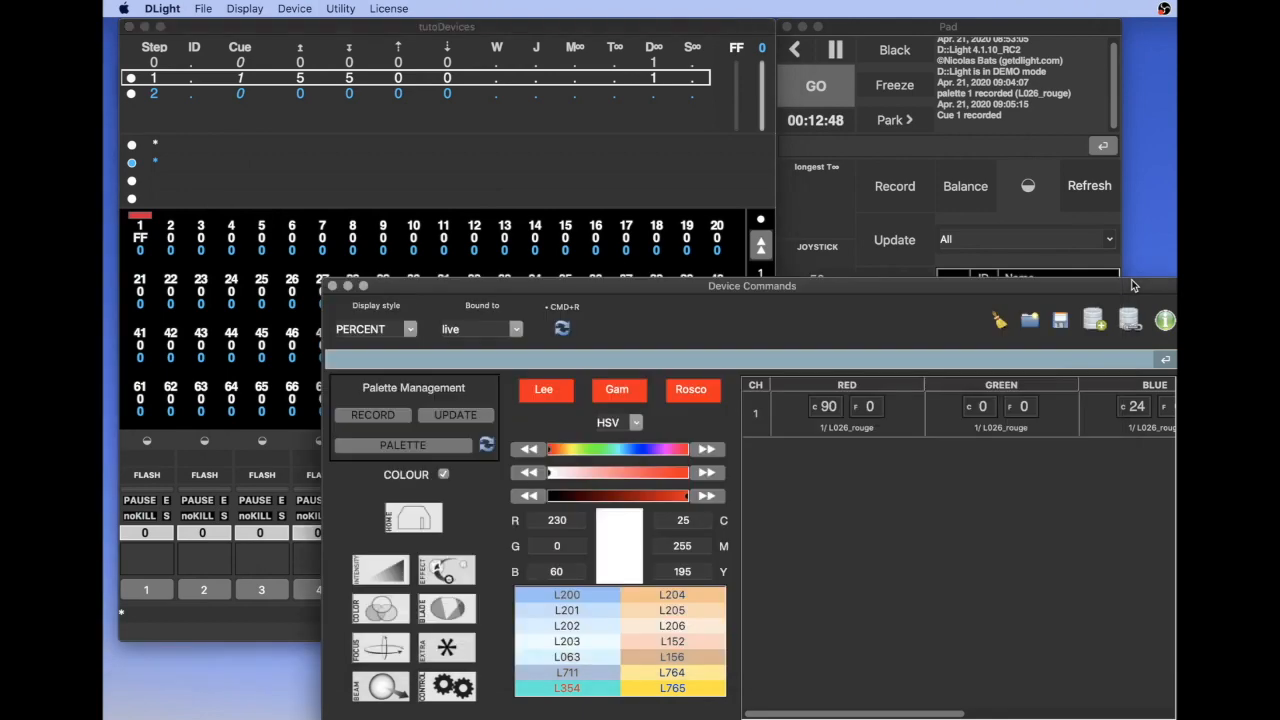
{"action": "left_click", "coordinate": [334, 287]}
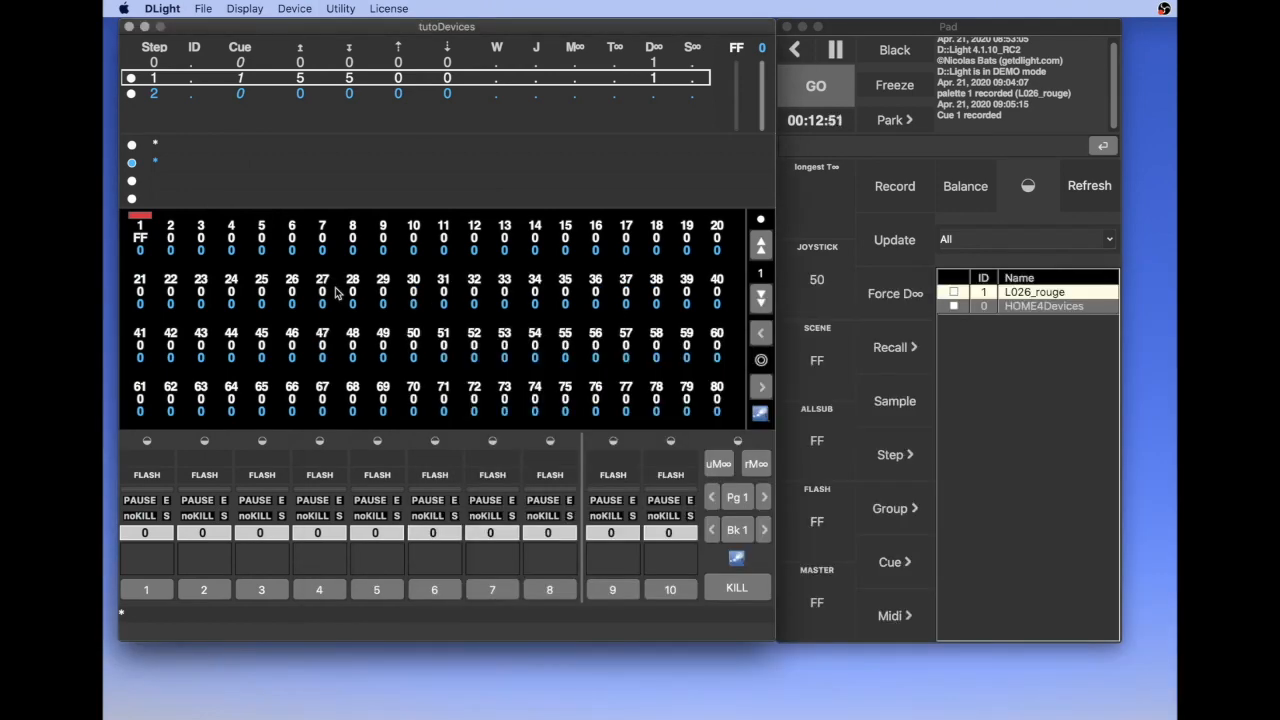
{"action": "left_click", "coordinate": [200, 240]}
{"action": "key", "text": "r"}
{"action": "key", "text": "Return"}
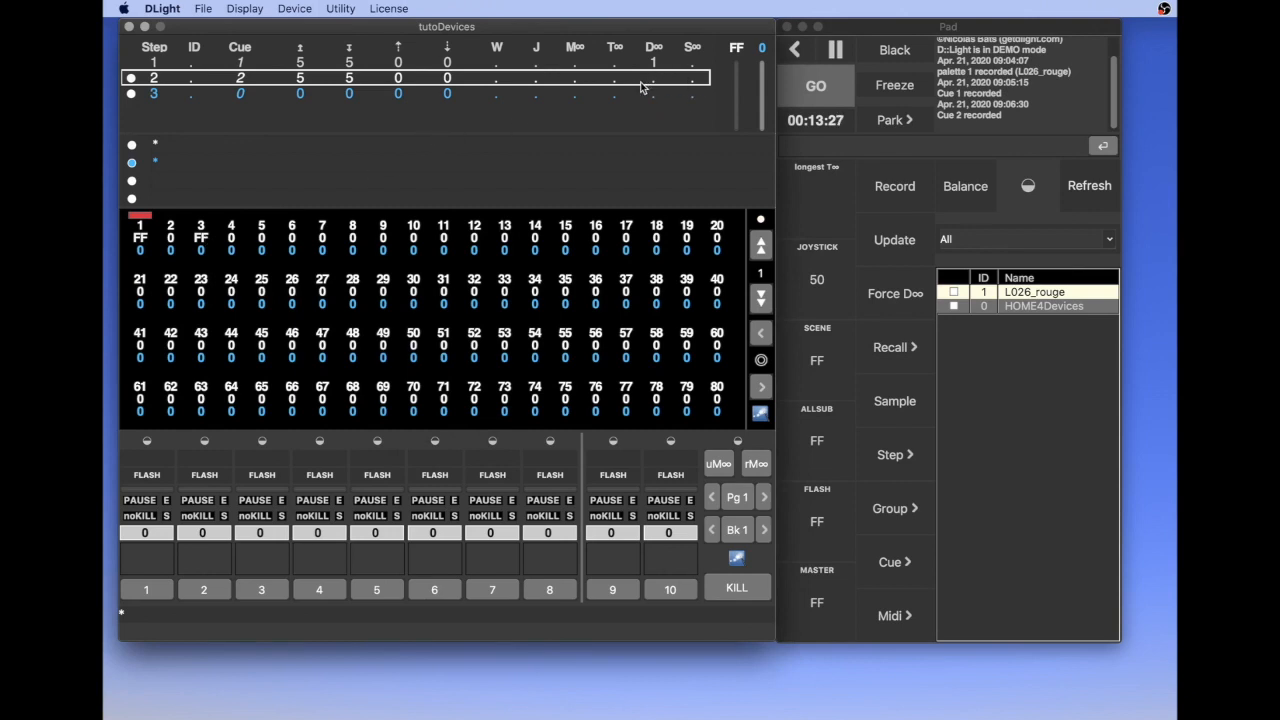
Lower channel 1 to 0 and record the state as Cue 3
{"action": "left_click_drag", "start_coordinate": [145, 237], "coordinate": [203, 630]}
{"action": "key", "text": "super+r"}
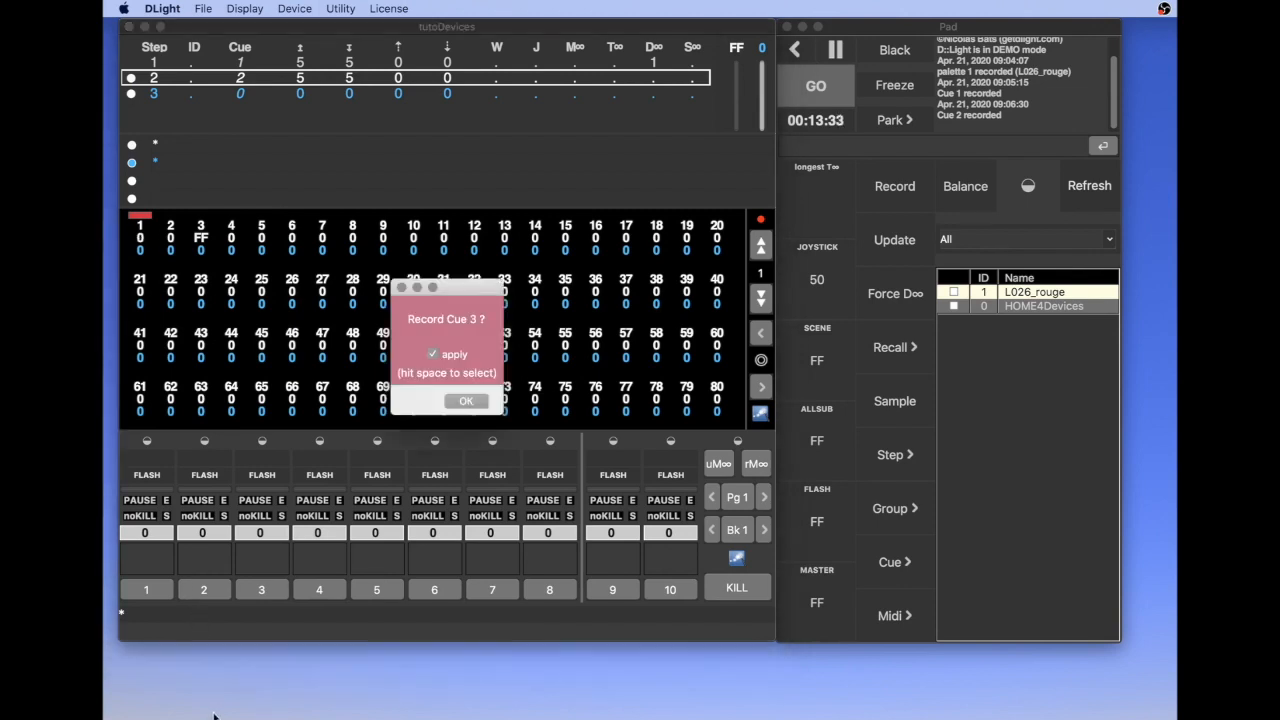
{"action": "left_click", "coordinate": [466, 400]}
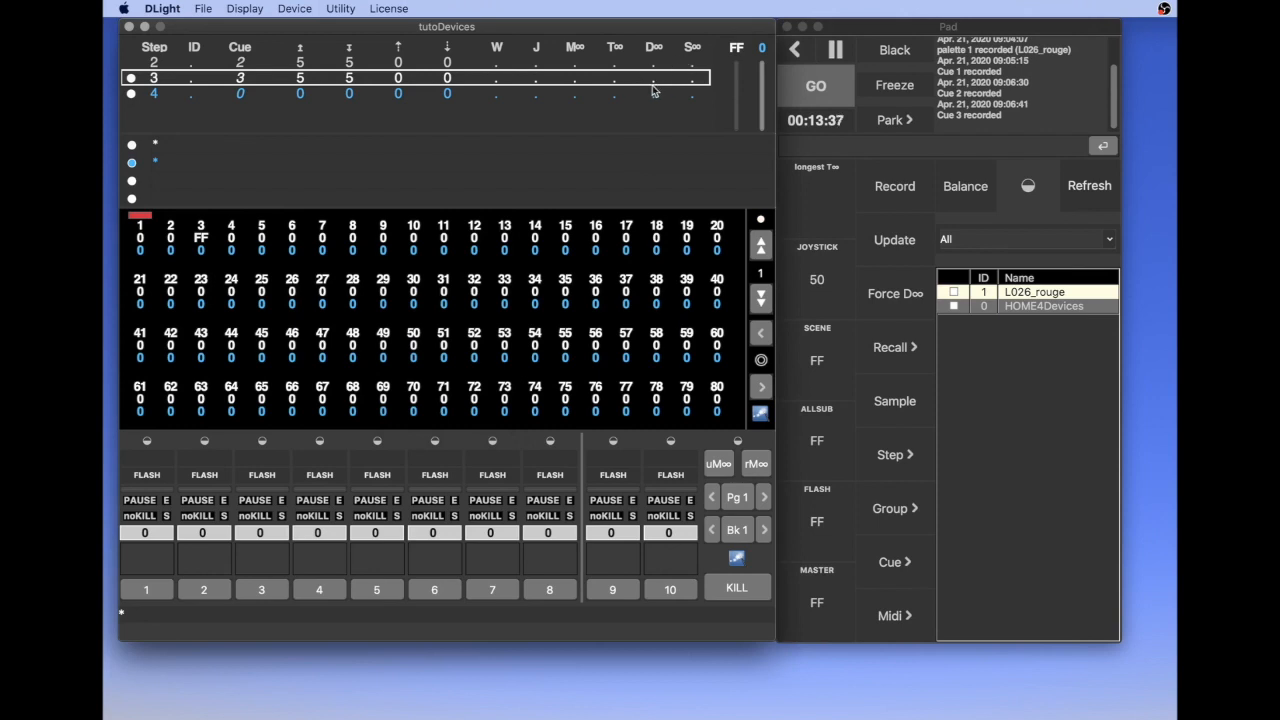
Apply the HOME4Devices palette to channel 1 at level FF and record the state as Cue 4
{"action": "left_click", "coordinate": [141, 229]}
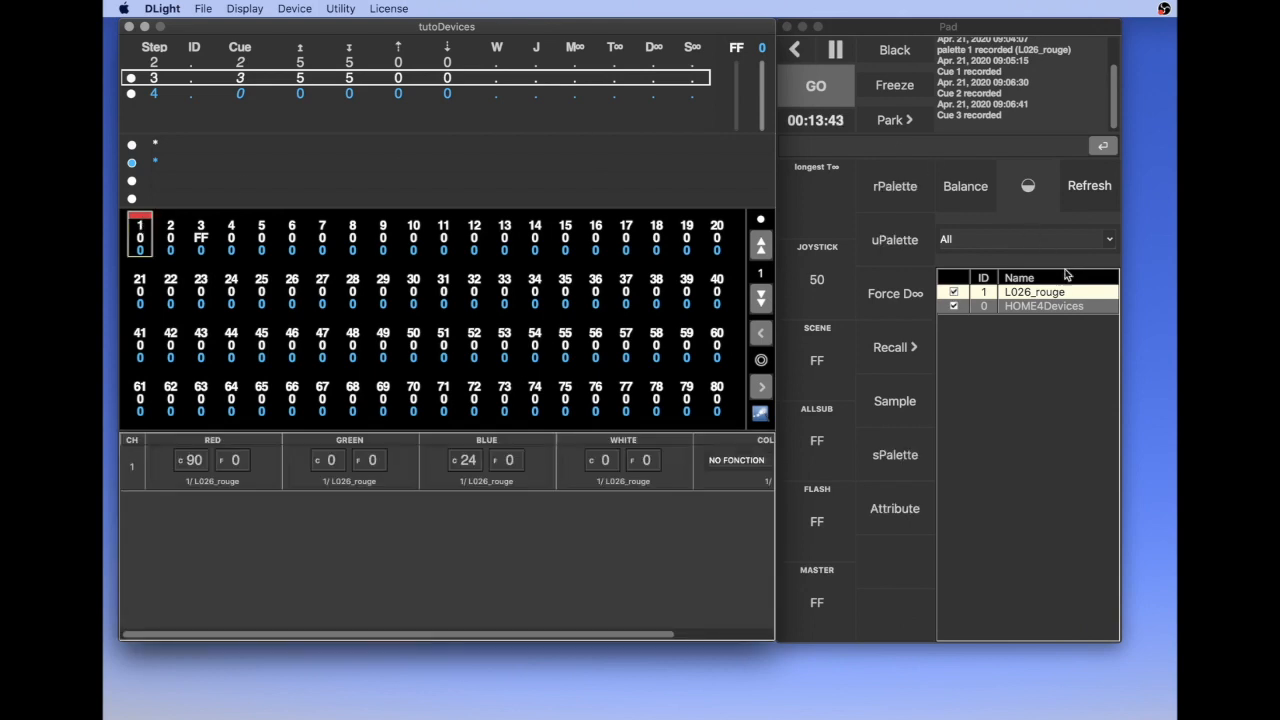
{"action": "left_click", "coordinate": [1040, 307]}
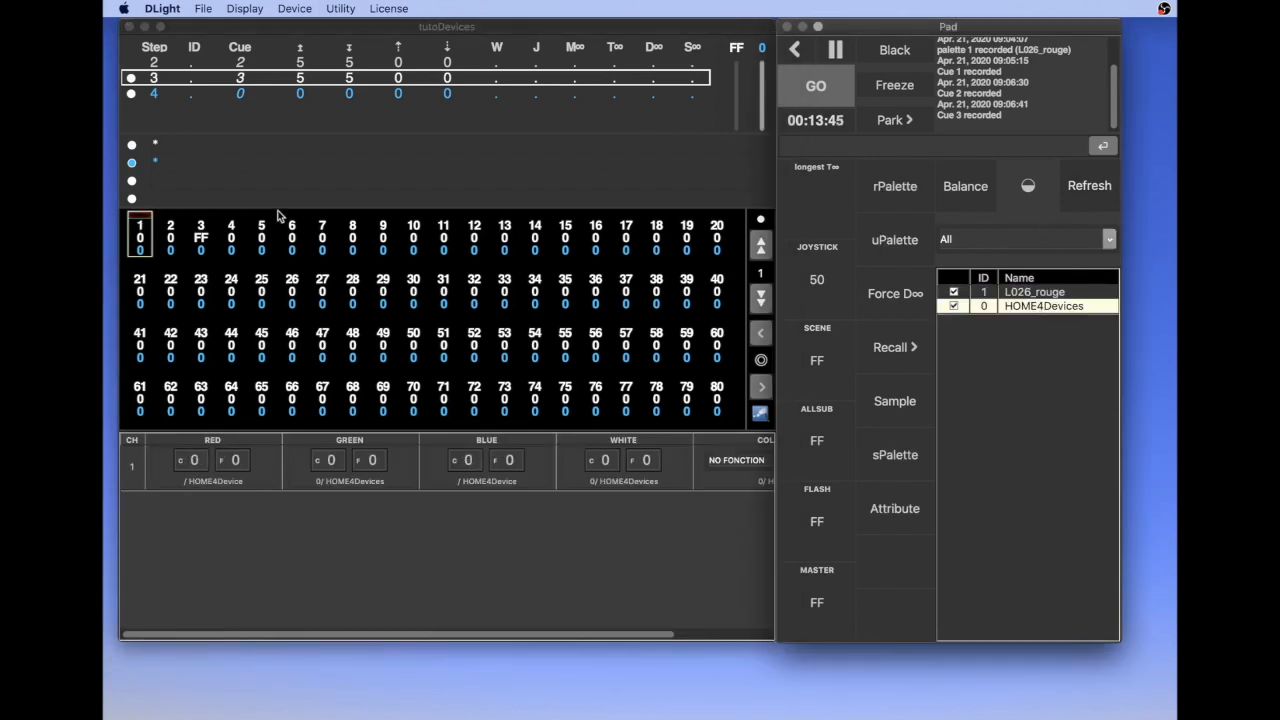
{"action": "left_click", "coordinate": [141, 240]}
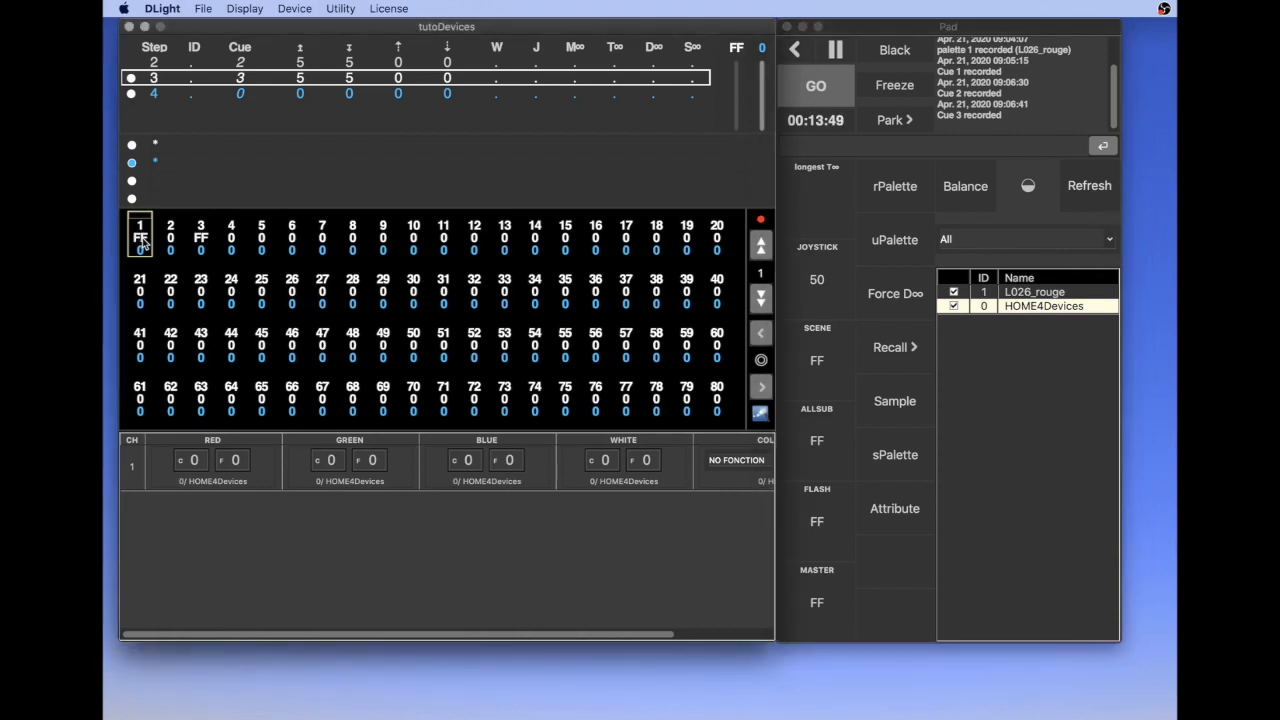
{"action": "key", "text": "r"}
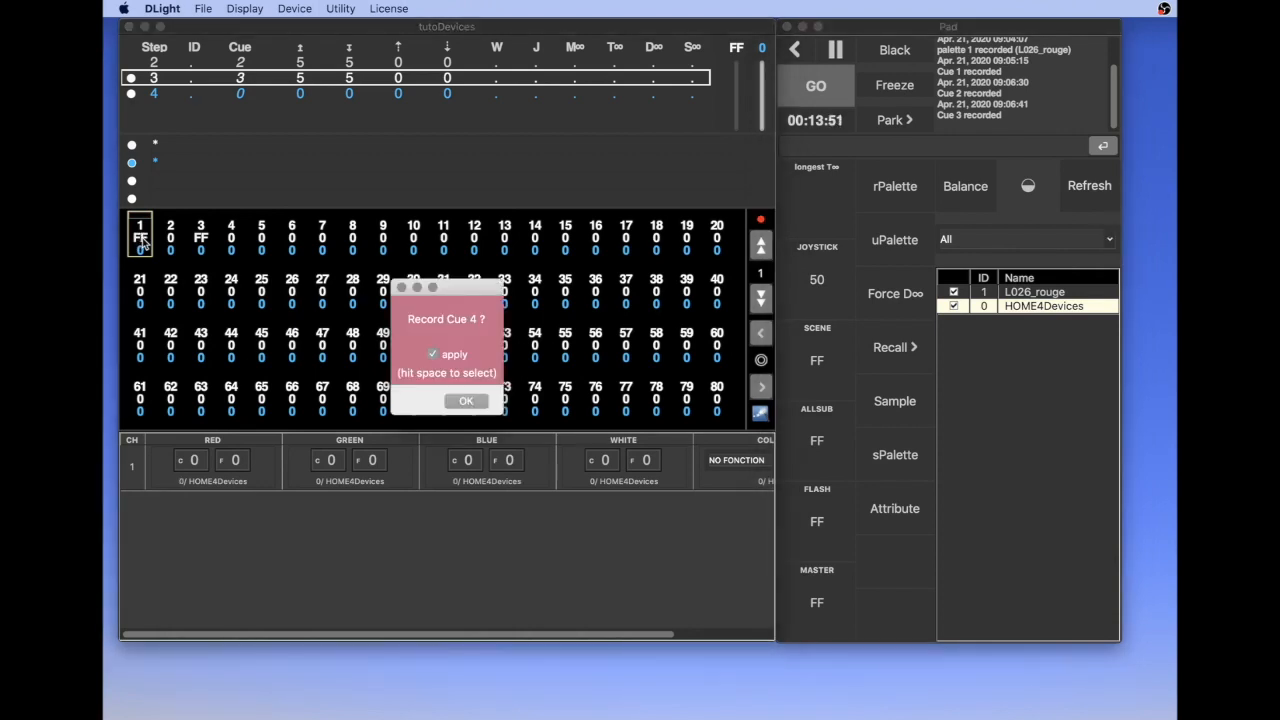
{"action": "key", "text": "Return"}
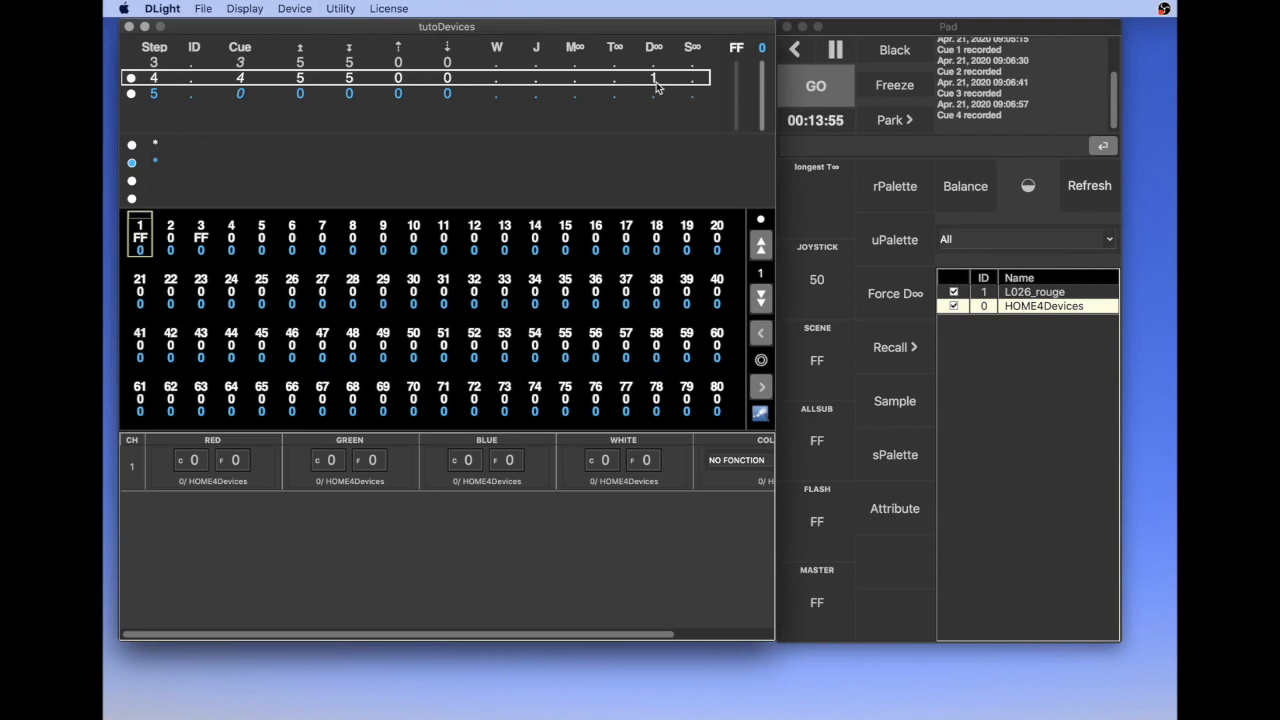
Move back and forth between steps 2, 3 and 4 to compare channel 1's colour values, ending on step 2
{"action": "key", "text": "Up"}
{"action": "key", "text": "Up"}
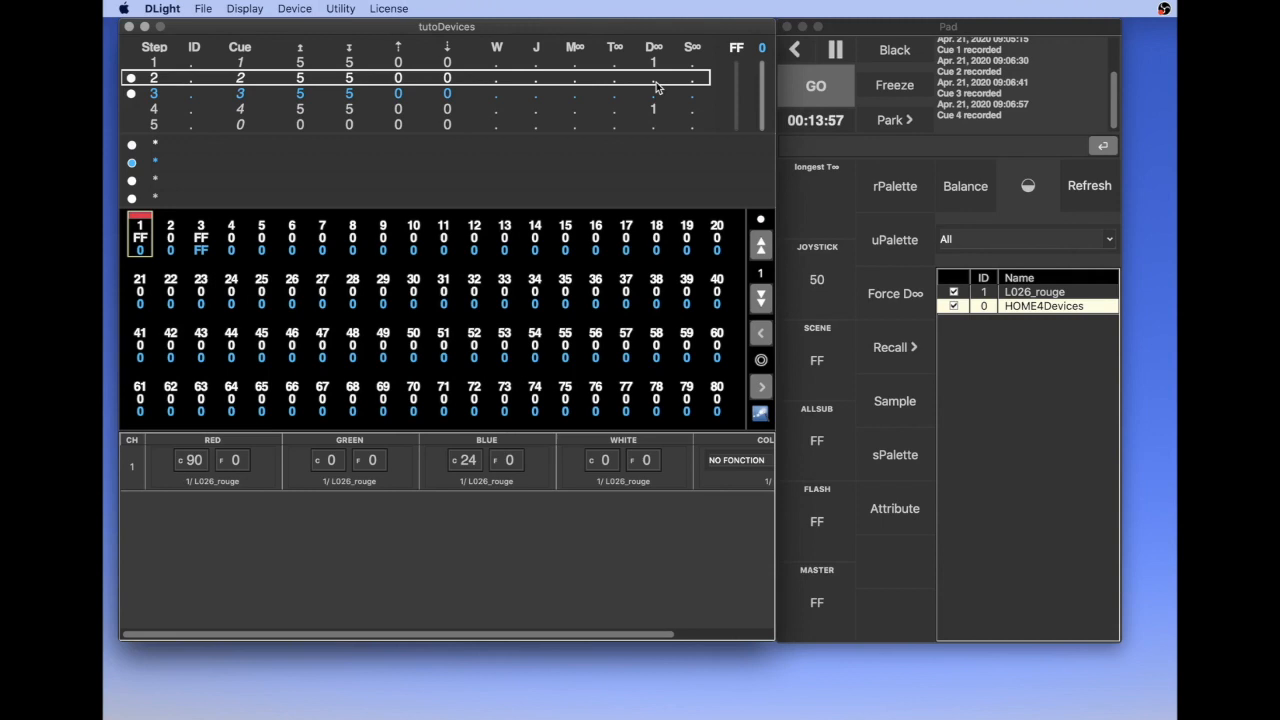
{"action": "key", "text": "Down"}
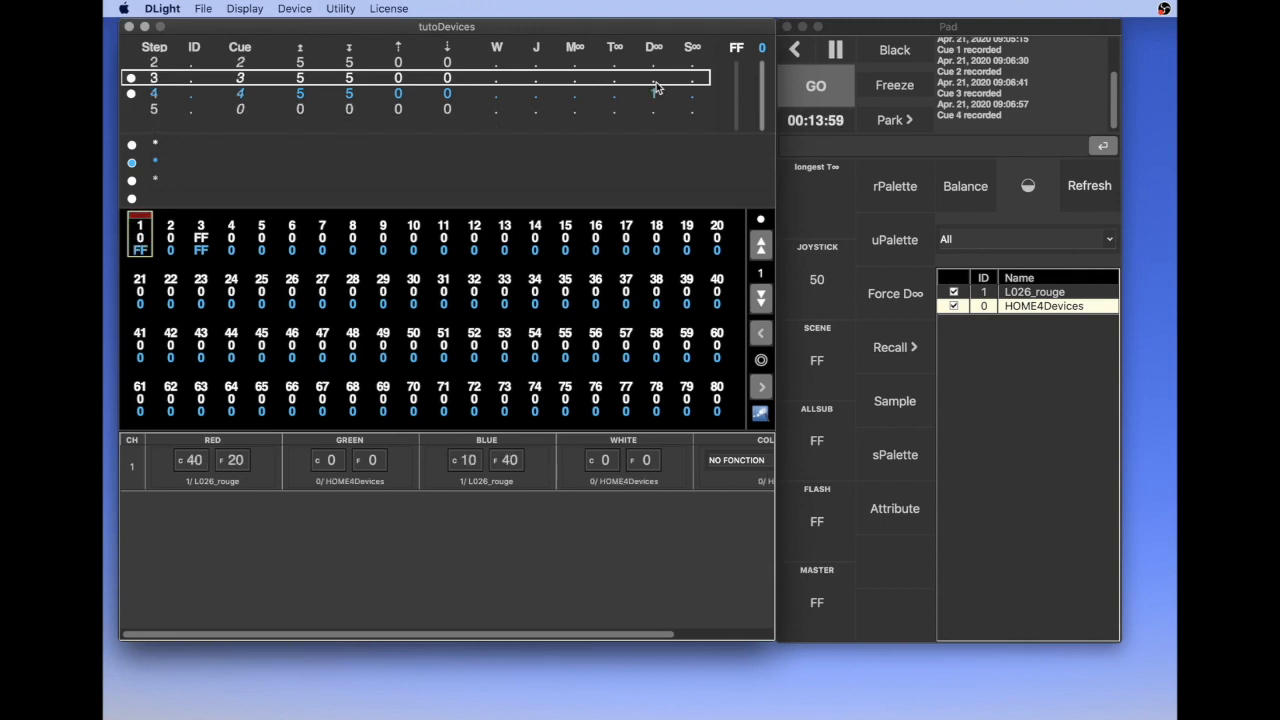
{"action": "key", "text": "Down"}
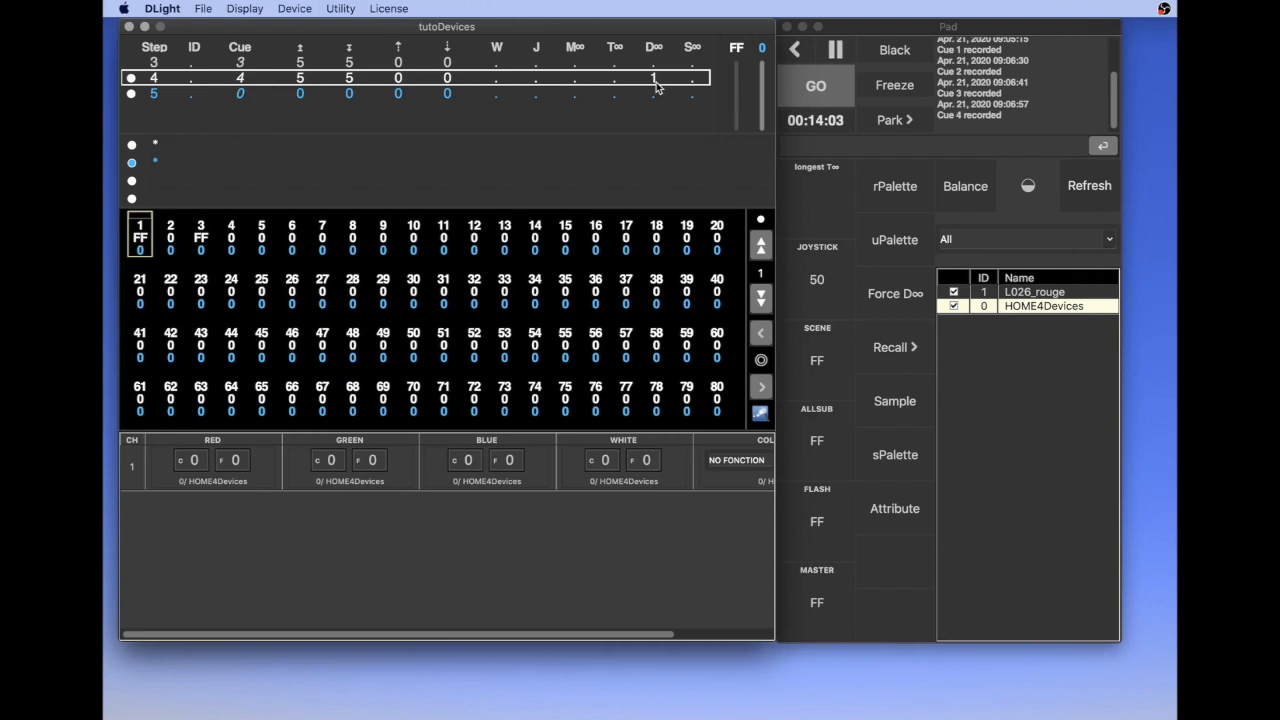
{"action": "key", "text": "Up"}
{"action": "key", "text": "Up"}
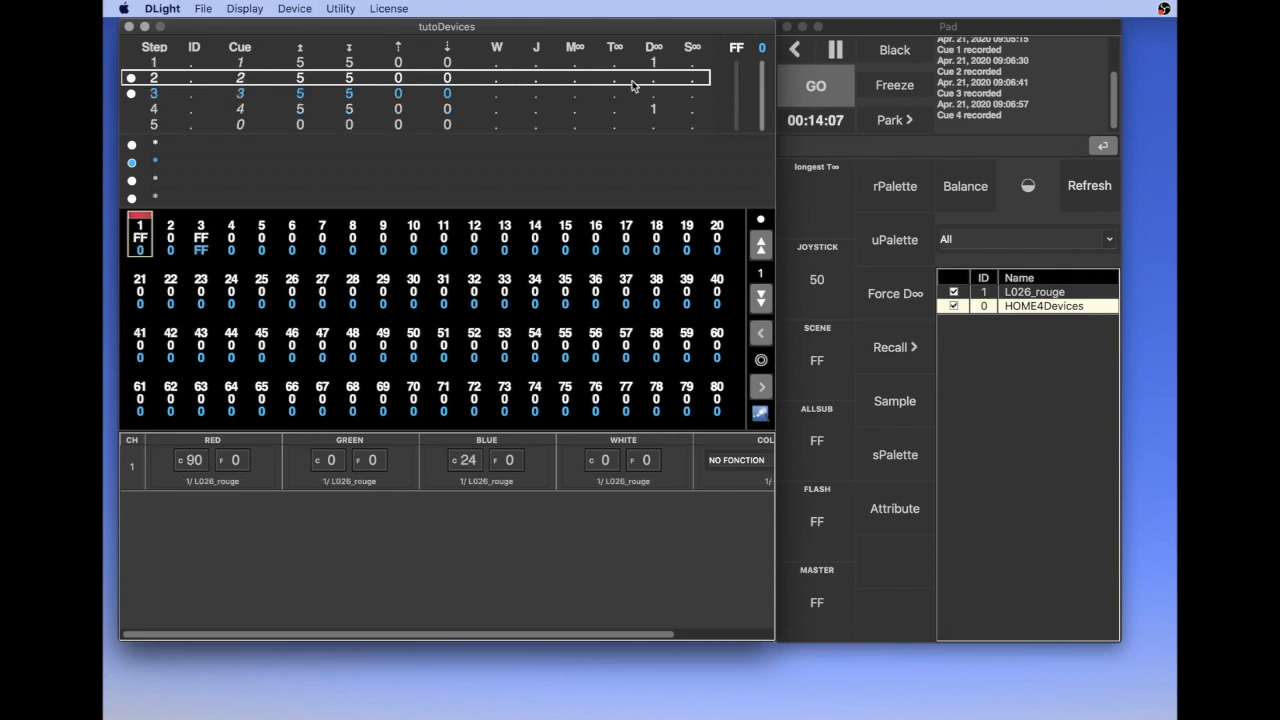
Revisit step 1, return to step 2, and inspect the channel 1 palette links of step 4 in the DeviceLink Editor
{"action": "key", "text": "Up"}
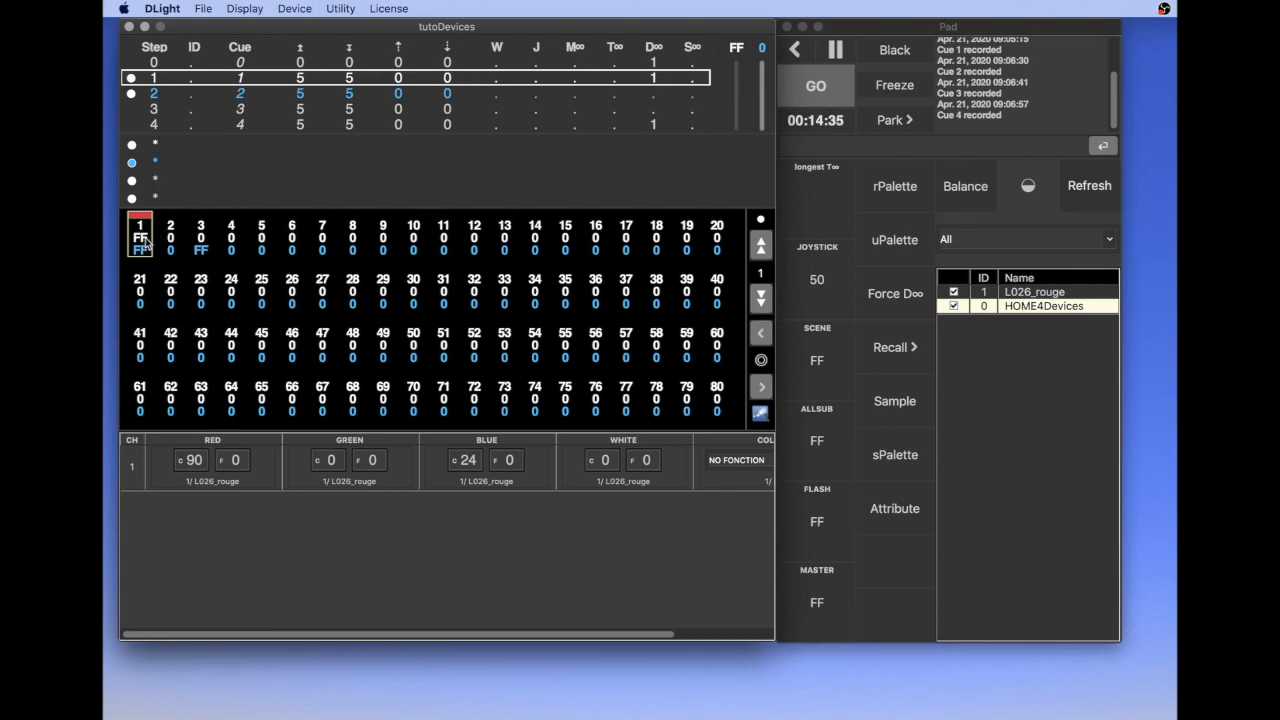
{"action": "key", "text": "Down"}
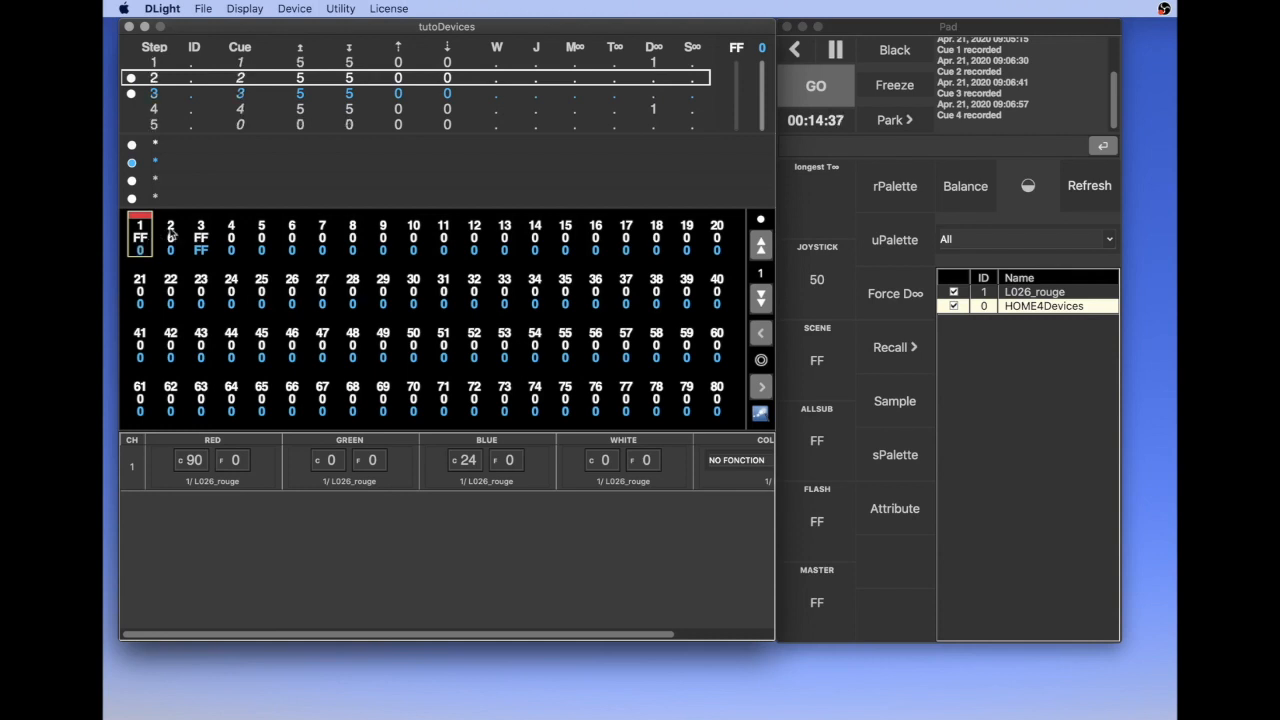
{"action": "double_click", "coordinate": [654, 115]}
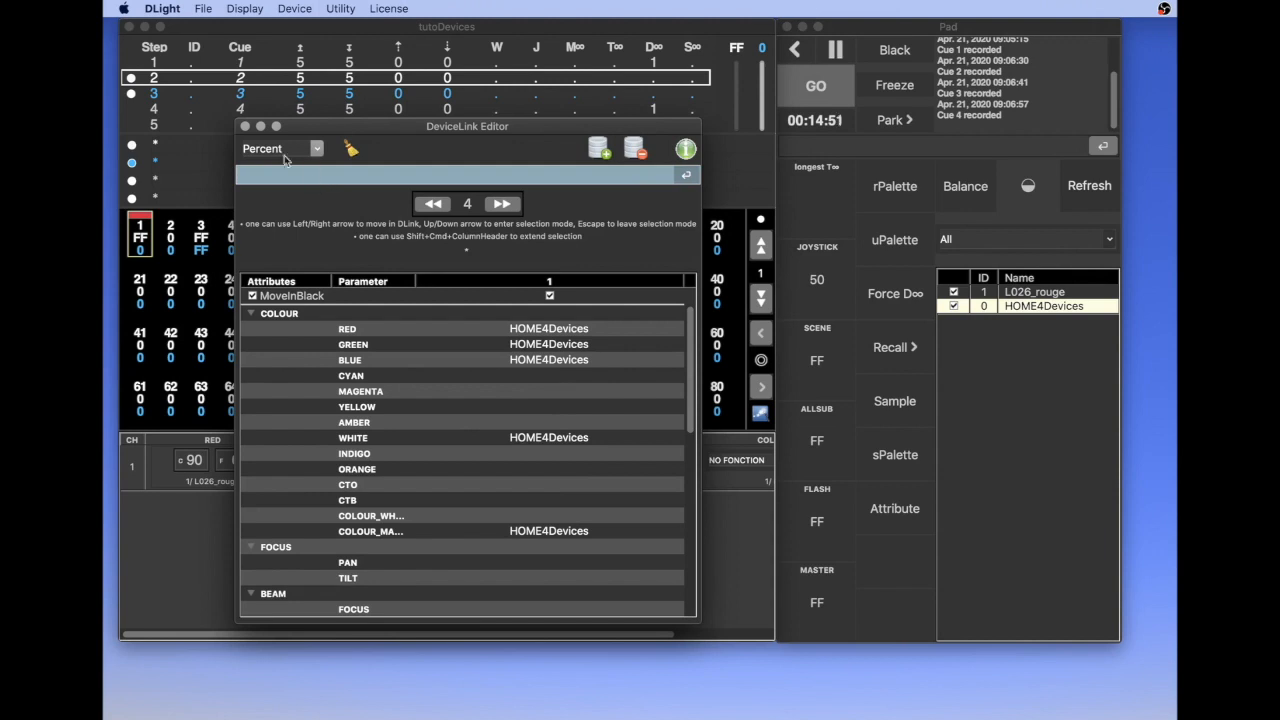
{"action": "left_click", "coordinate": [245, 126]}
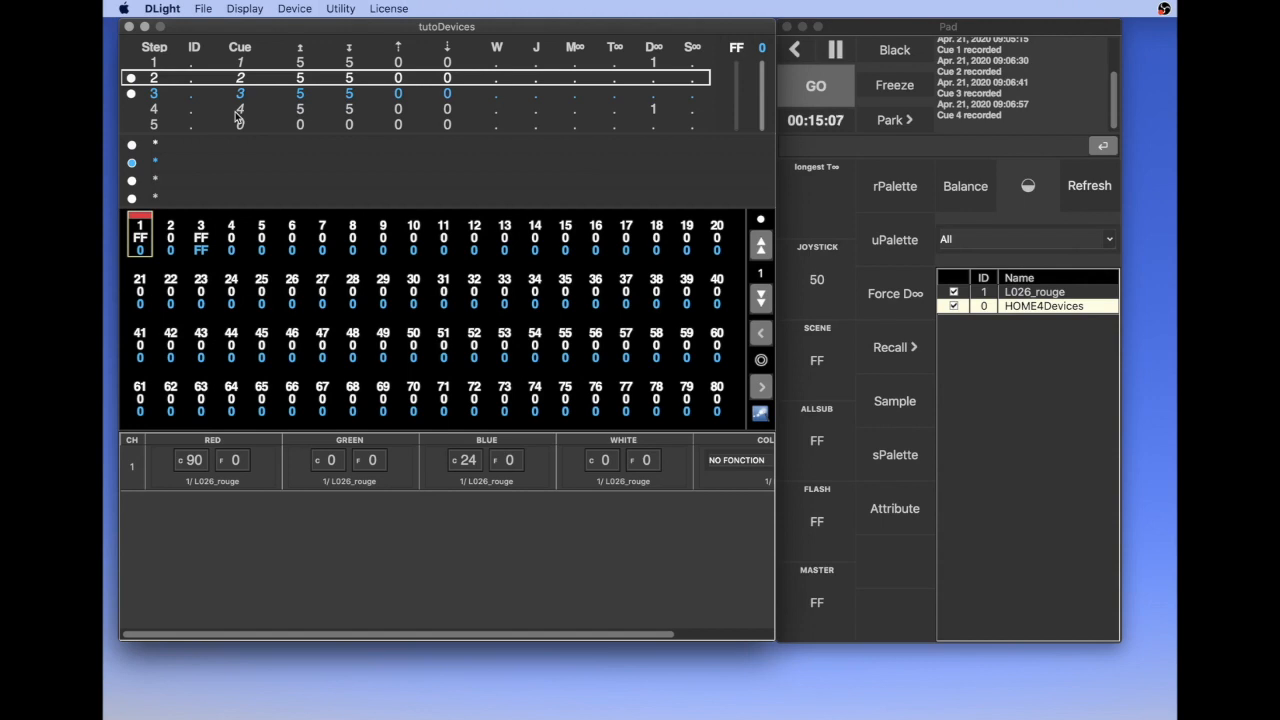
Run the timed crossfades from step 2 to step 3 and on to step 4
{"action": "key", "text": "space"}
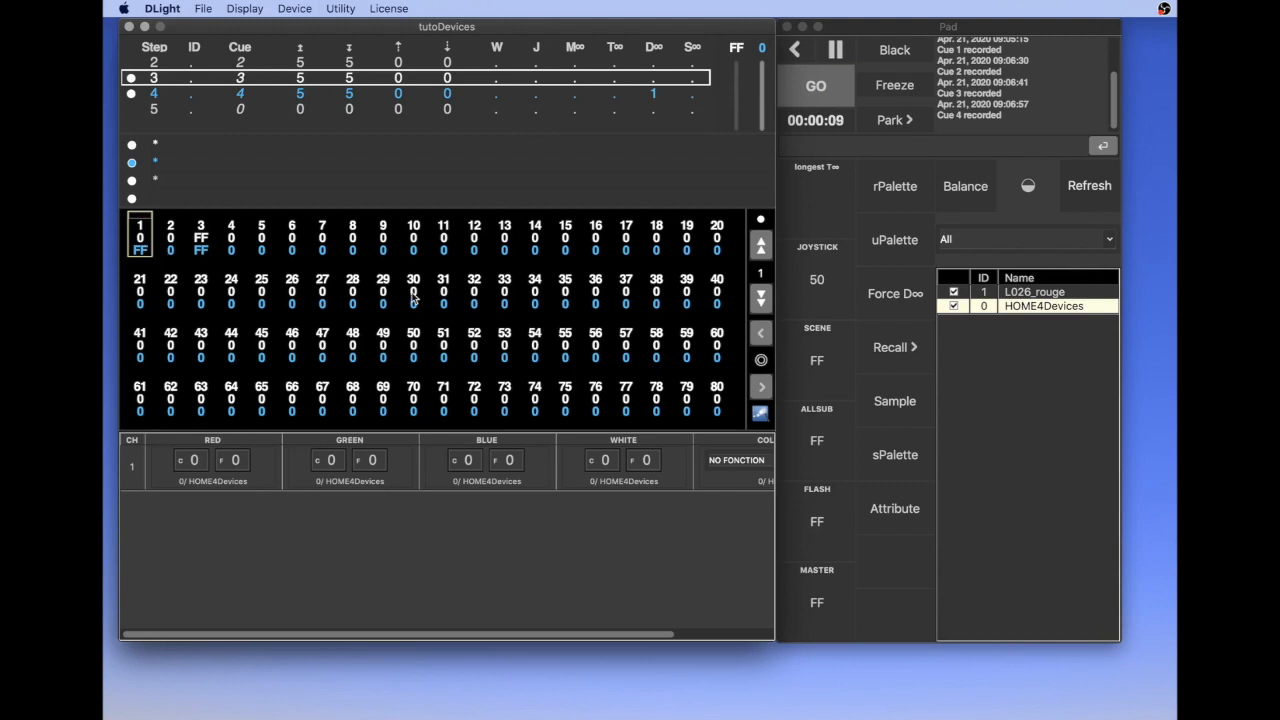
{"action": "key", "text": "space"}
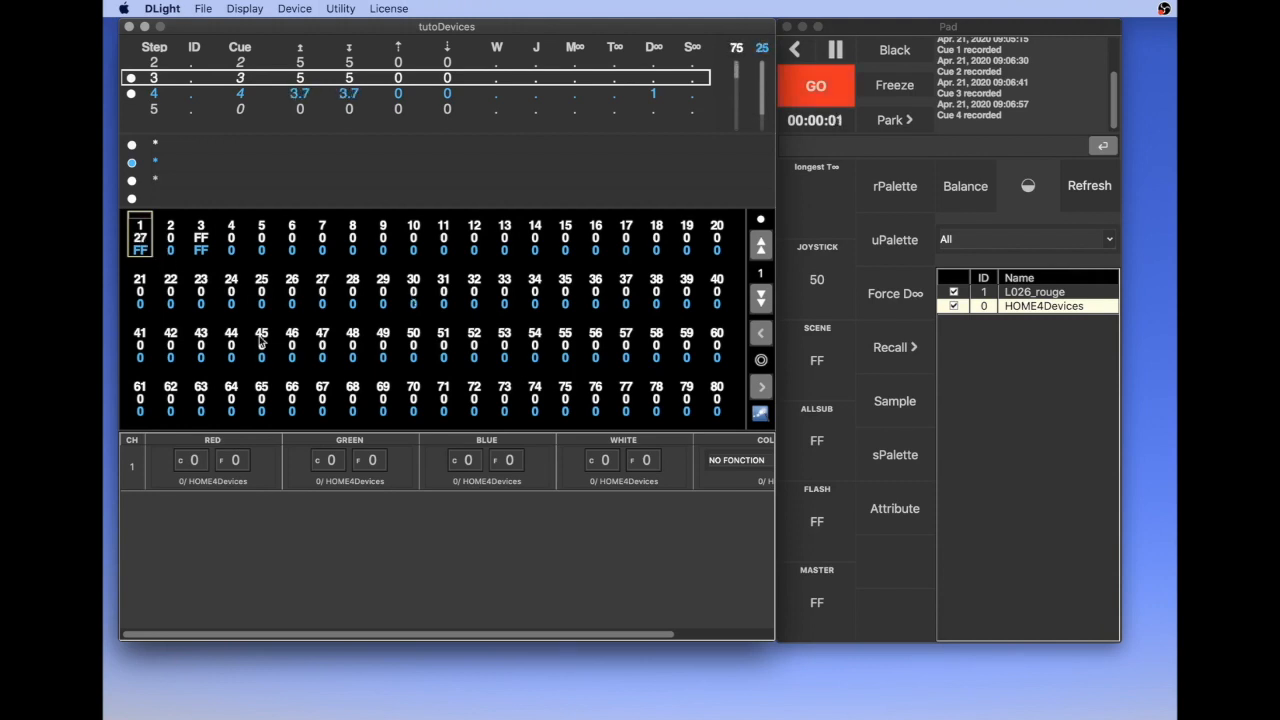